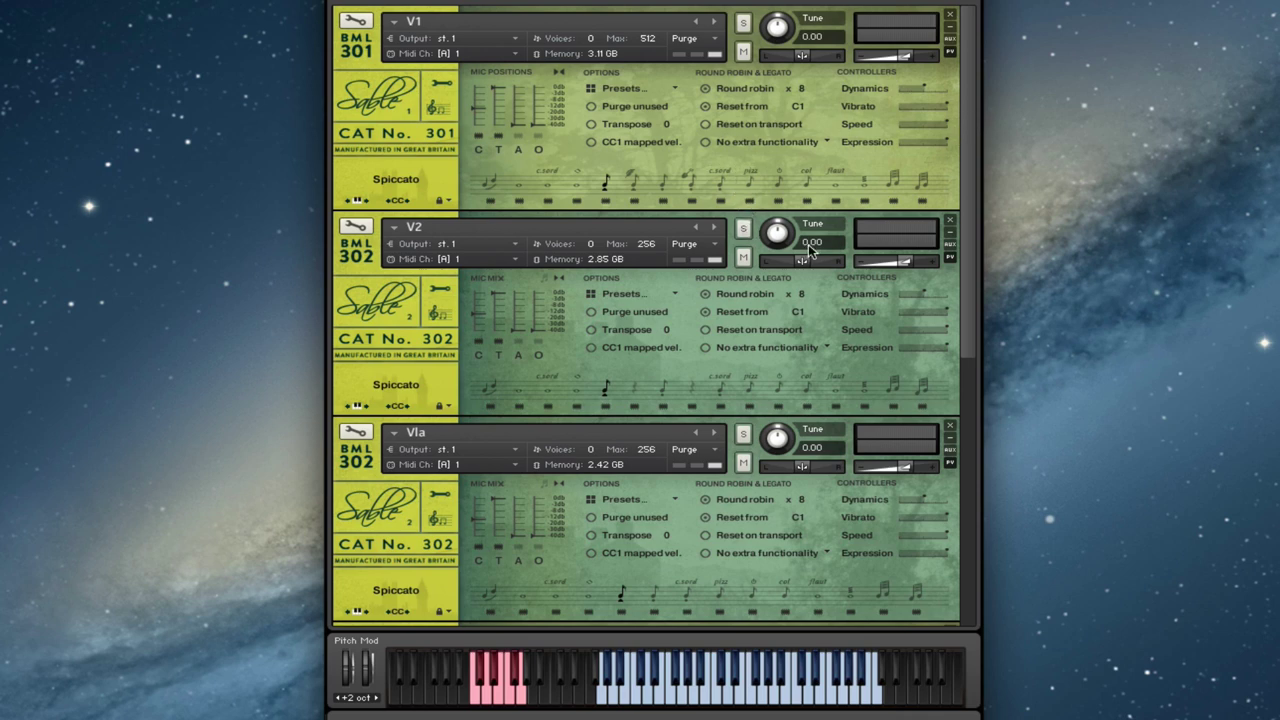
Turn on the A position in the V1 patch's C T A O mic row.
scroll(966, 220, "down", 5)
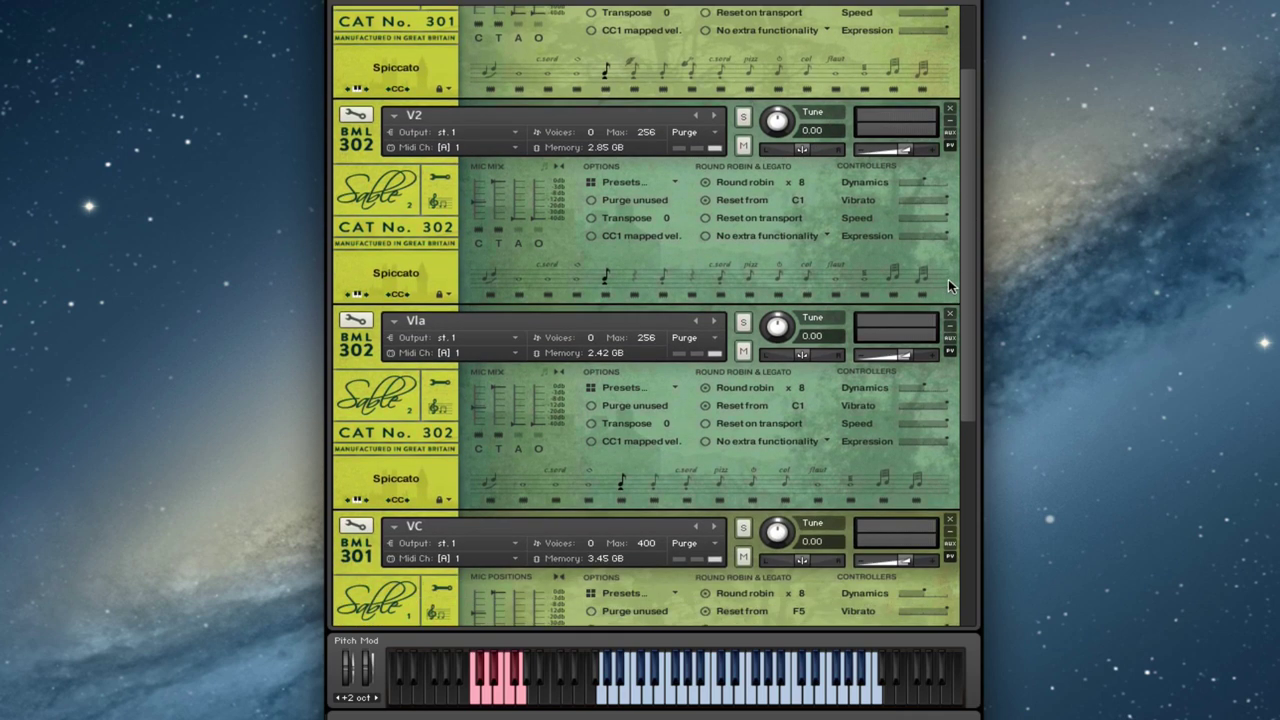
scroll(954, 477, "up", 6)
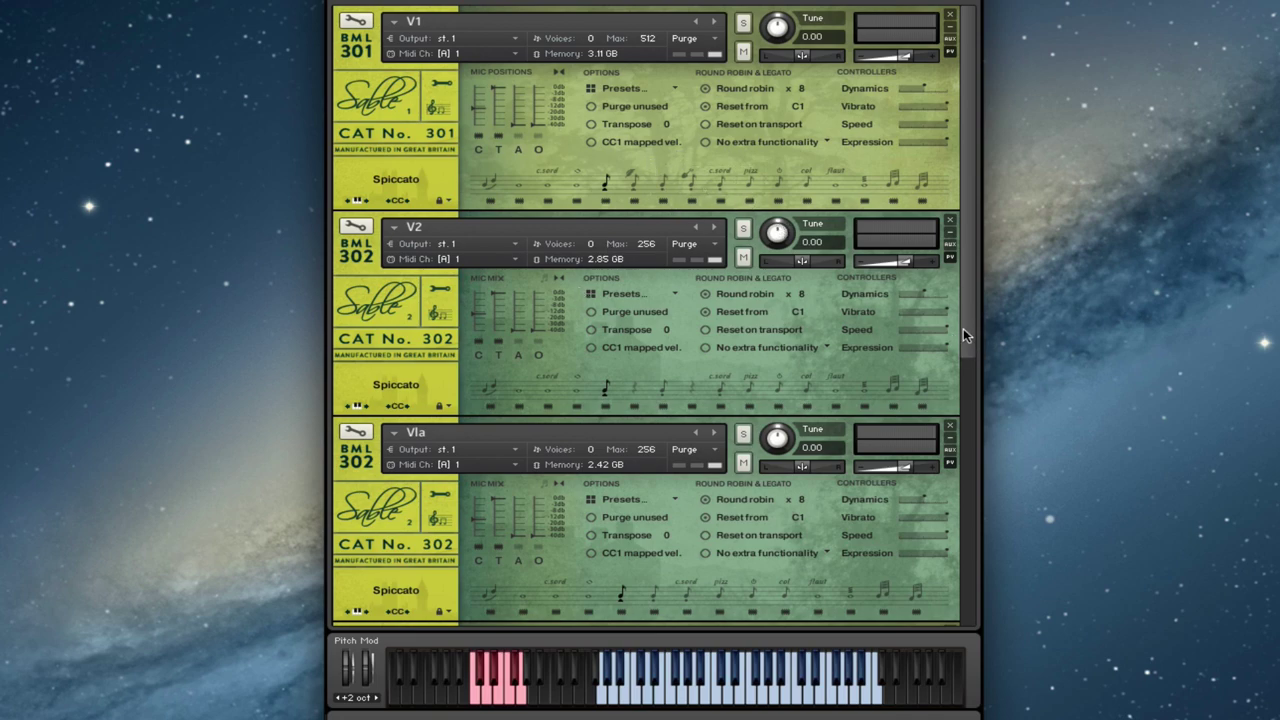
left_click_drag(964, 329, 987, 270)
left_click(518, 149)
Mute the double bass and cello sections.
scroll(966, 421, "down", 5)
left_click(743, 372)
left_click(743, 372)
left_click(743, 401)
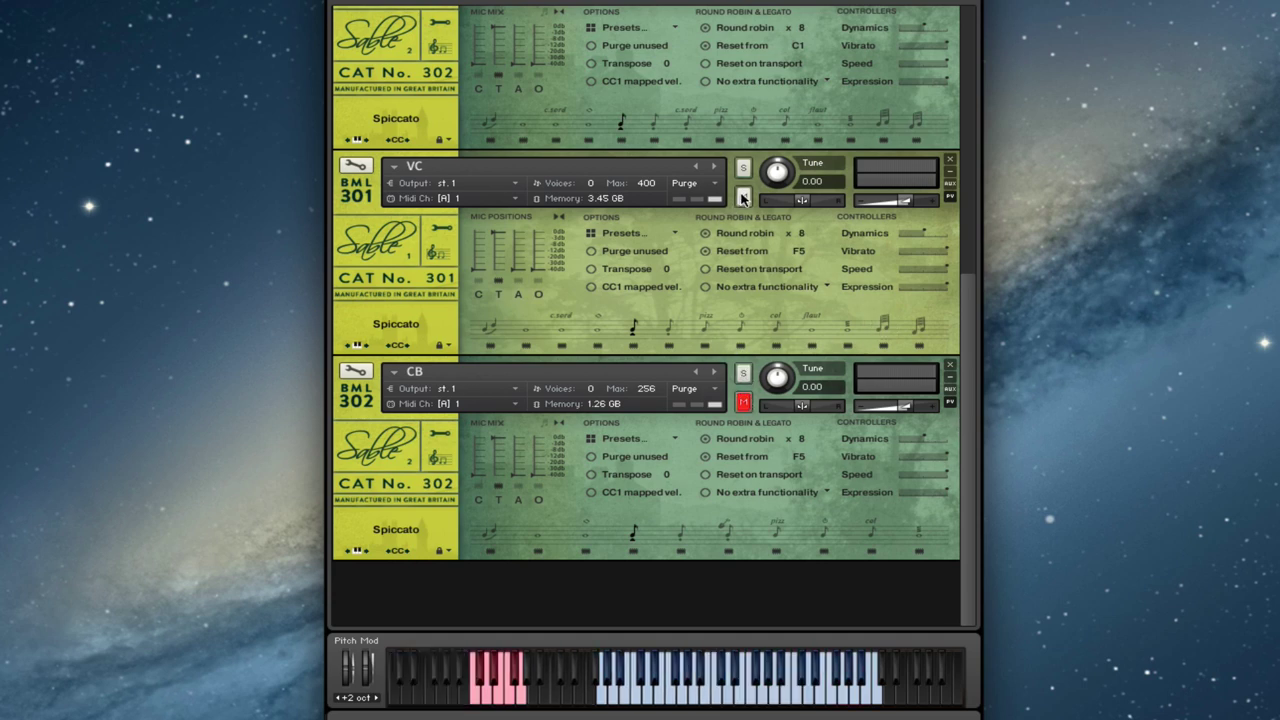
scroll(967, 300, "up", 5)
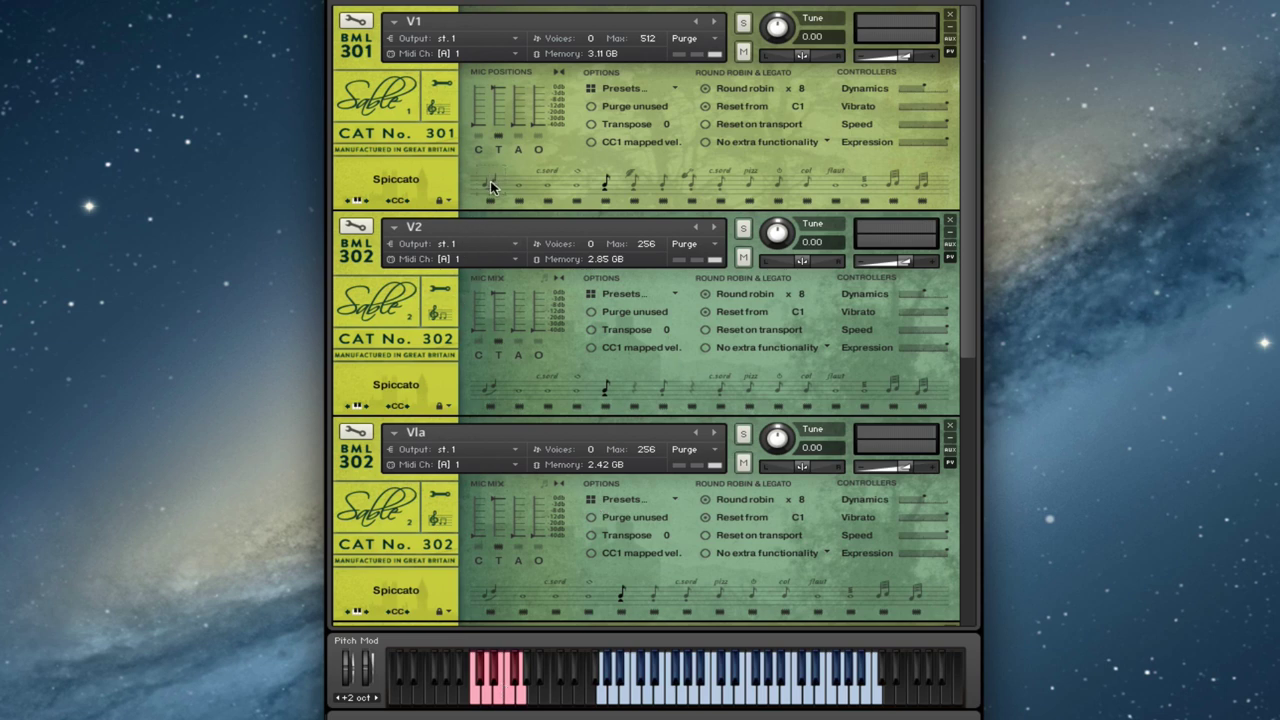
Set the V1, V2 and viola articulation locks to Unlocked artic.
left_click(446, 200)
left_click(458, 208)
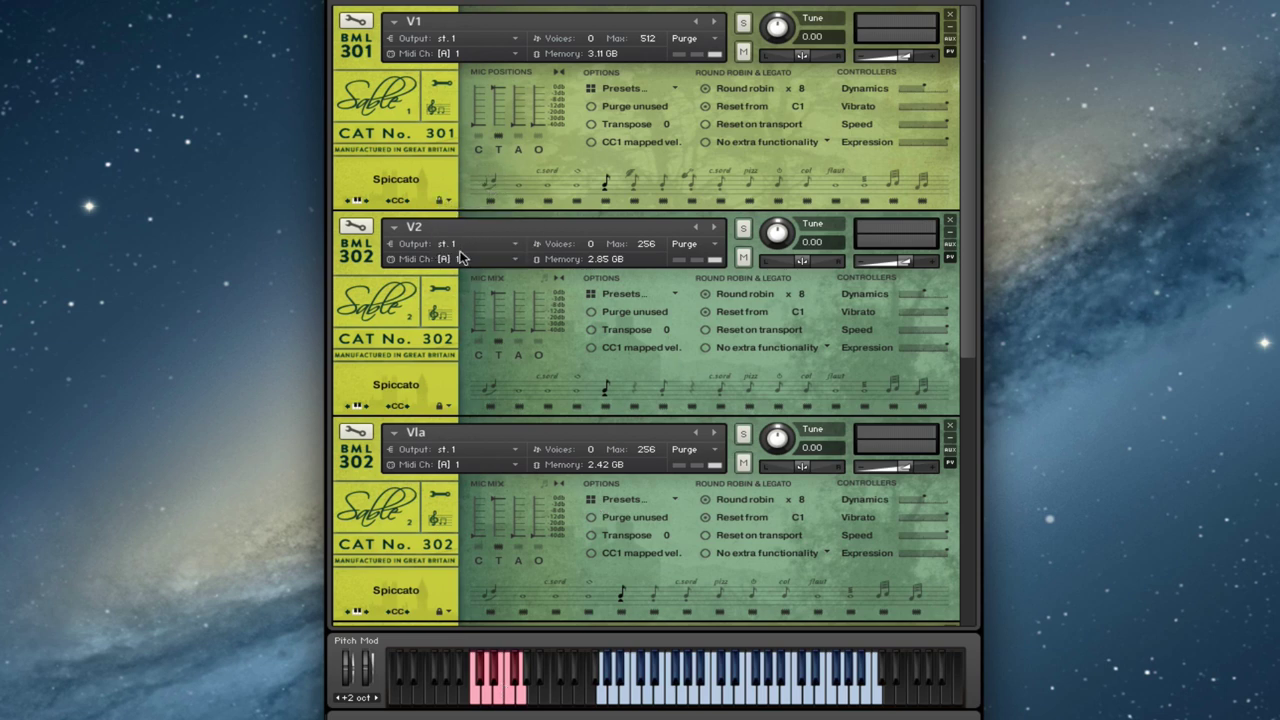
left_click(446, 408)
left_click(470, 421)
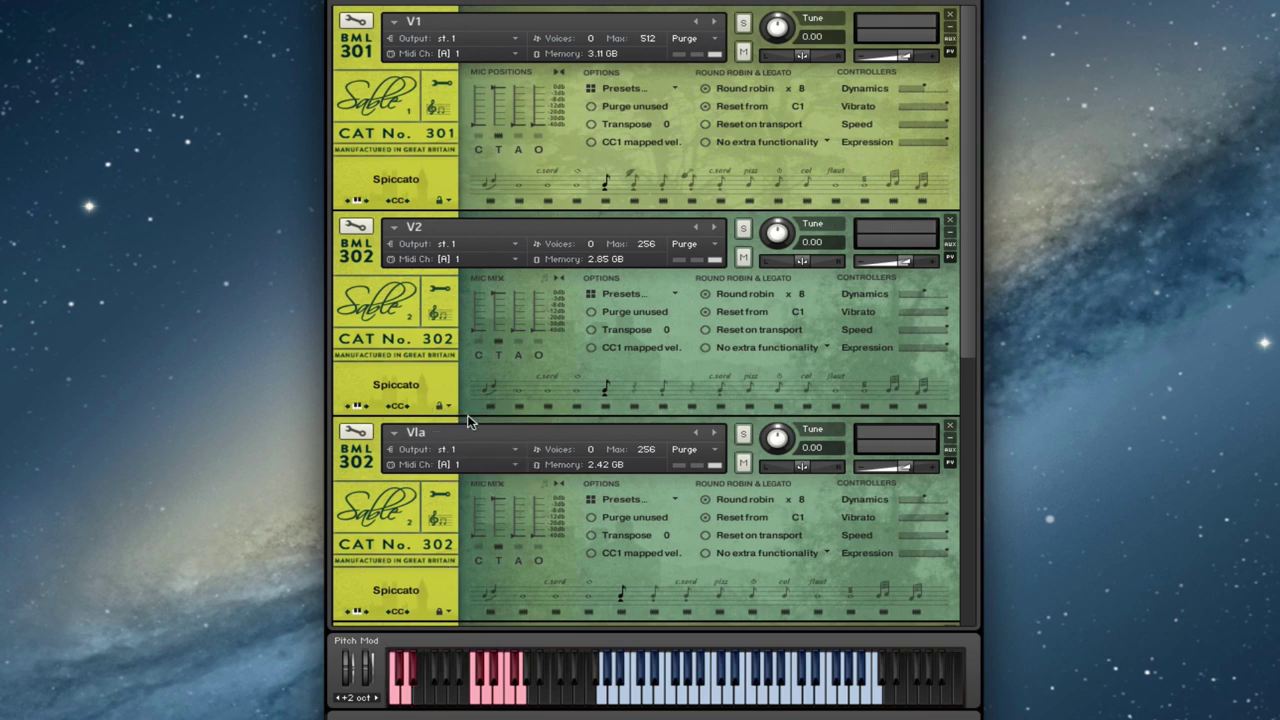
left_click(447, 611)
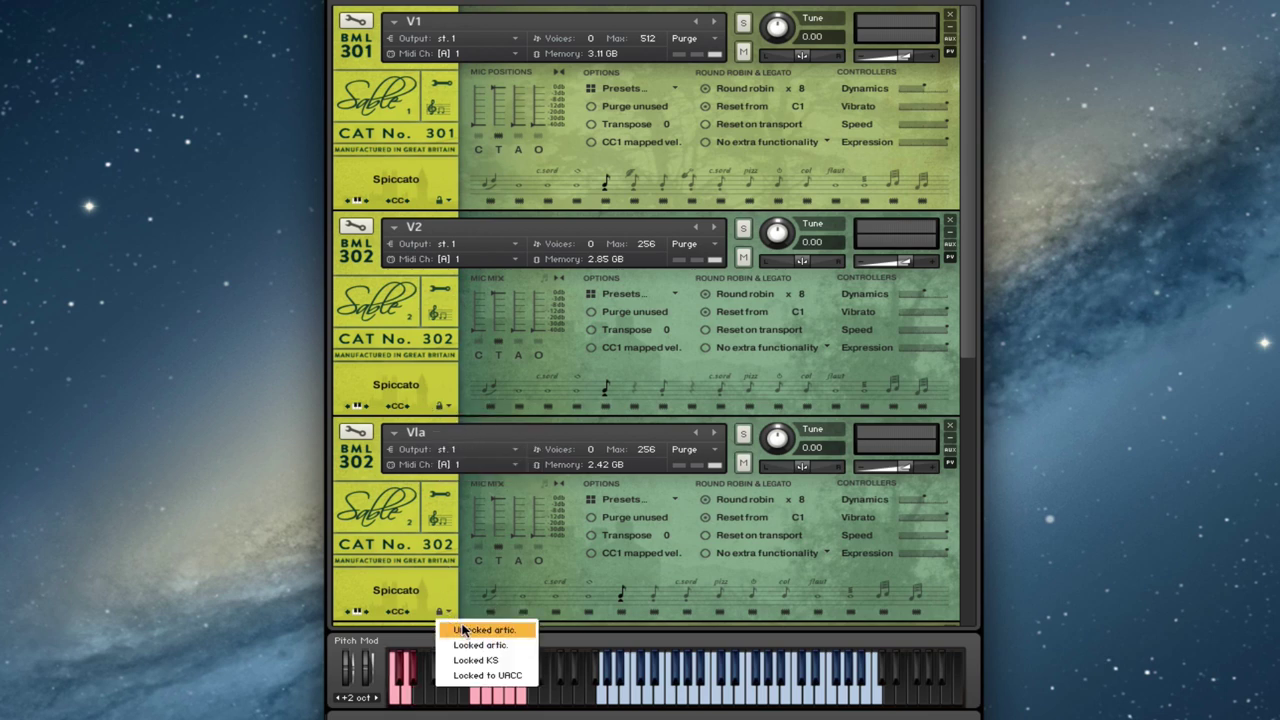
left_click(462, 630)
Set the bass and cello articulation locks to Unlocked artic as well.
scroll(973, 469, "down", 5)
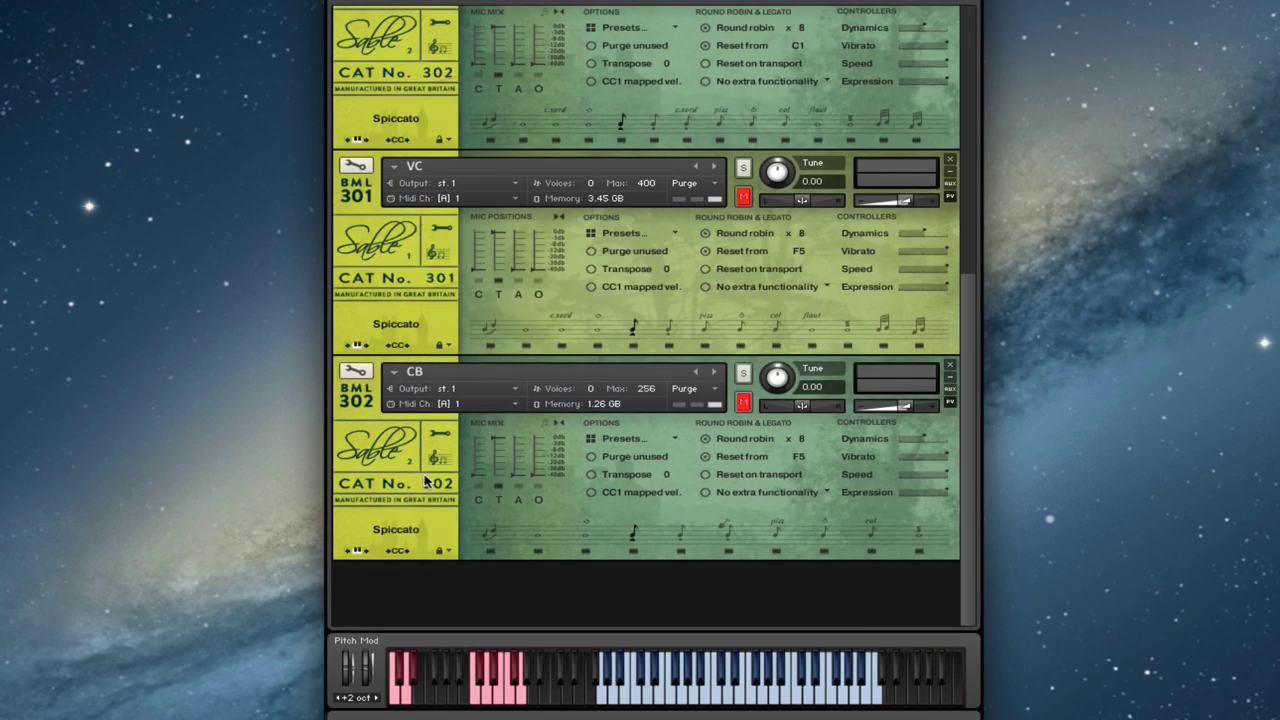
left_click(440, 550)
left_click(449, 568)
left_click(441, 345)
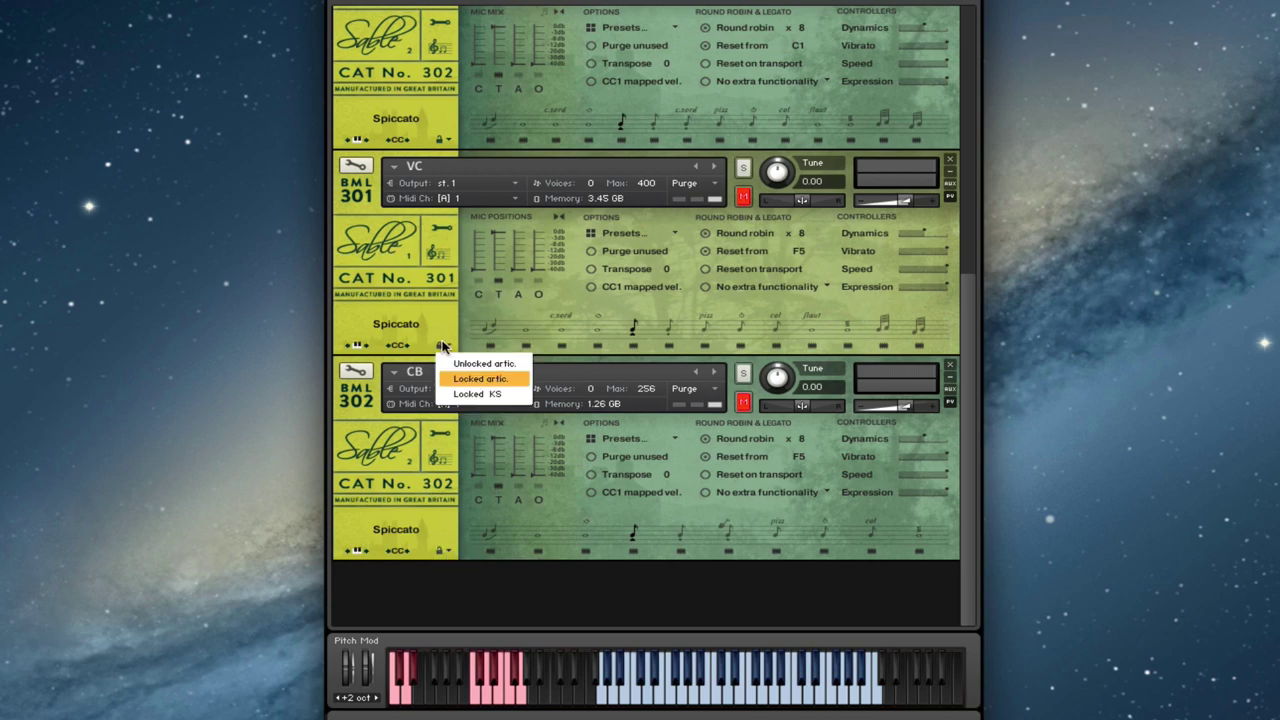
left_click(470, 363)
scroll(967, 279, "up", 1)
scroll(967, 279, "up", 10)
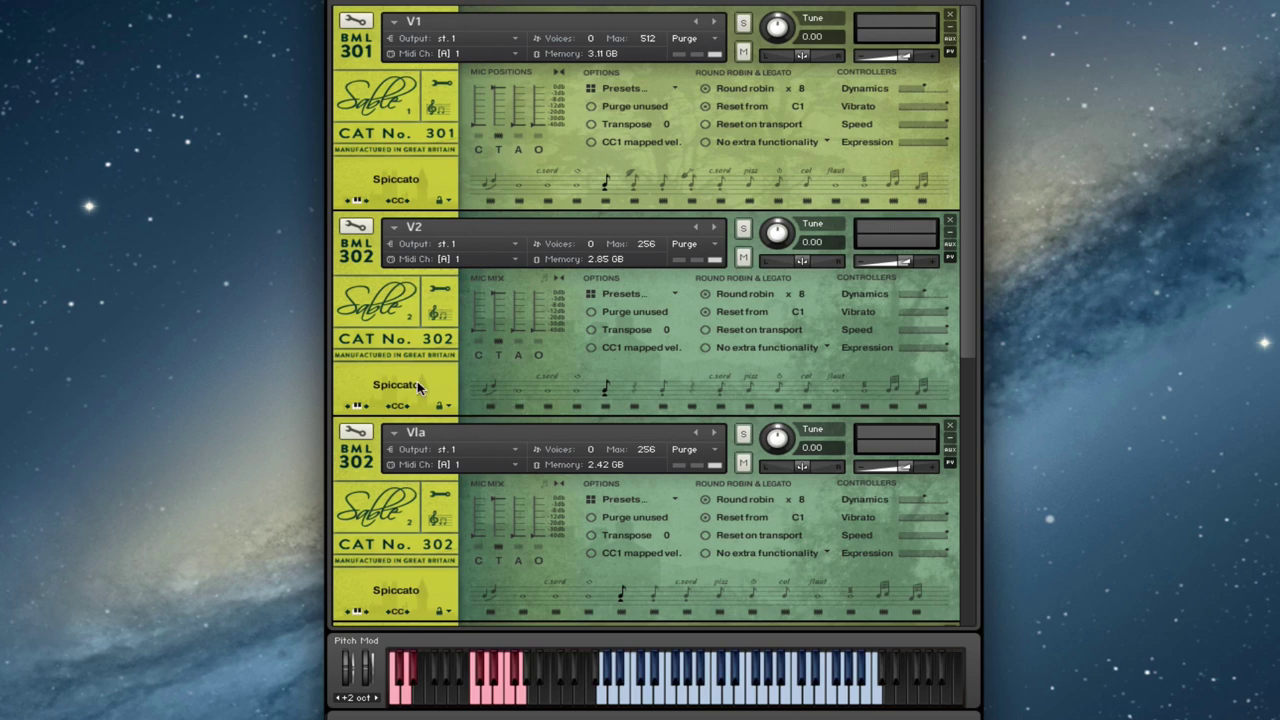
Switch the V2, V1 and viola patches to the Legato articulation.
left_click(488, 386)
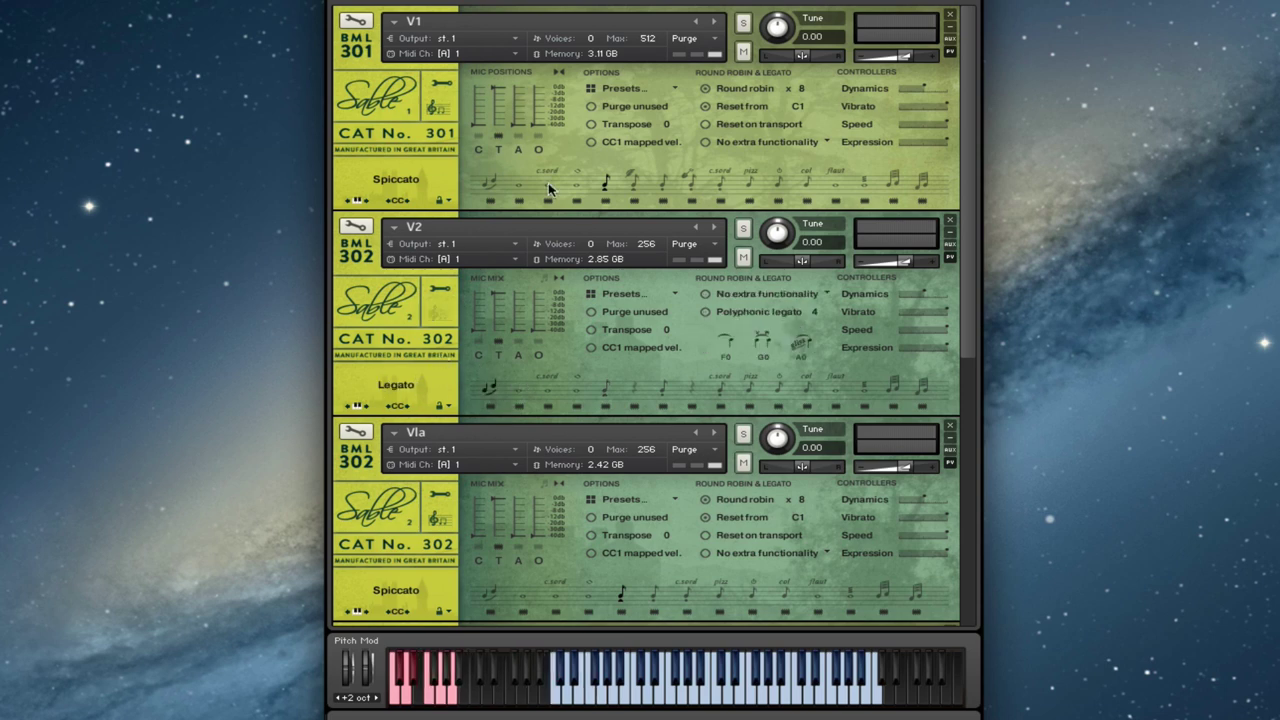
left_click(488, 184)
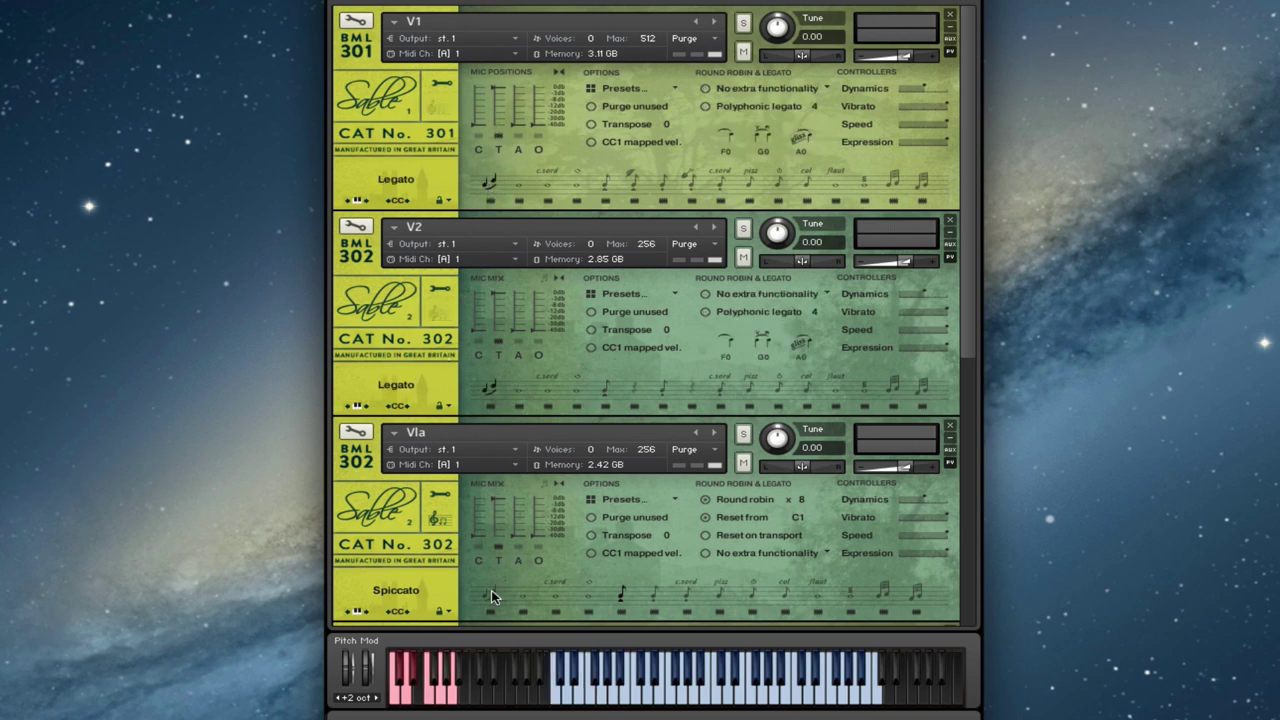
left_click(490, 594)
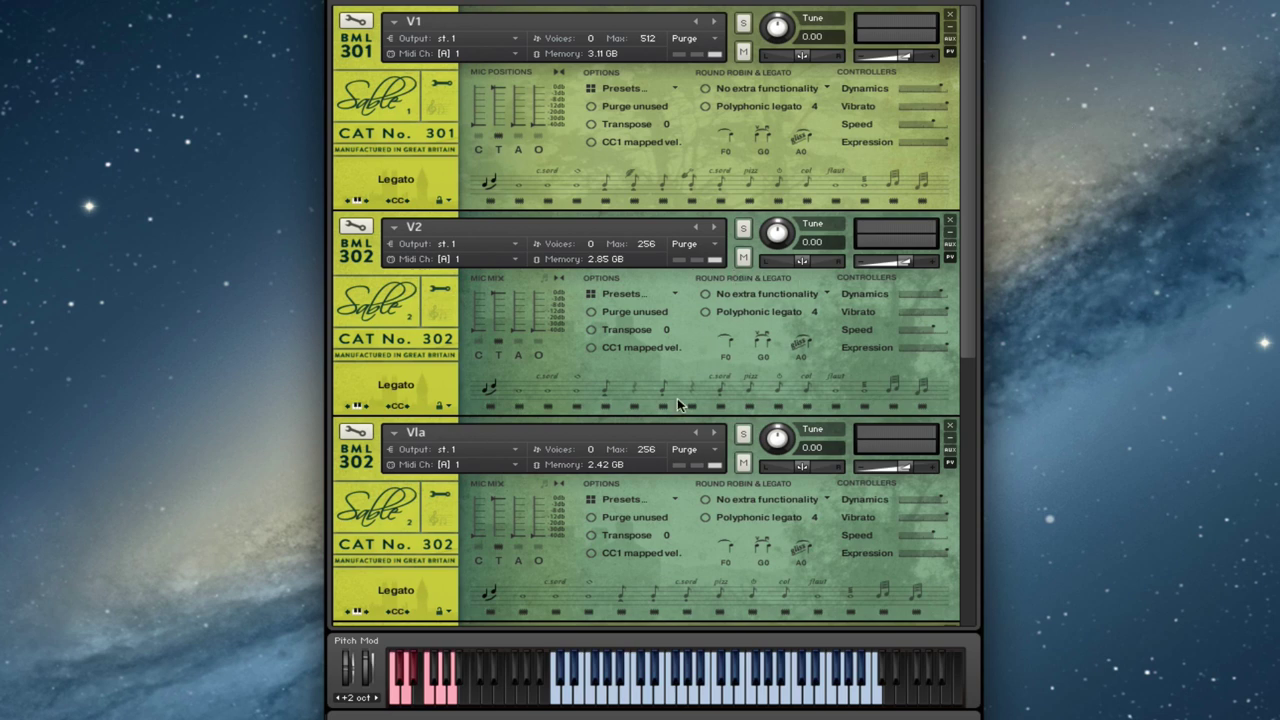
Mute Vla and V1 so V2 plays alone, and toggle V2's A mic position.
left_click(745, 464)
left_click(743, 258)
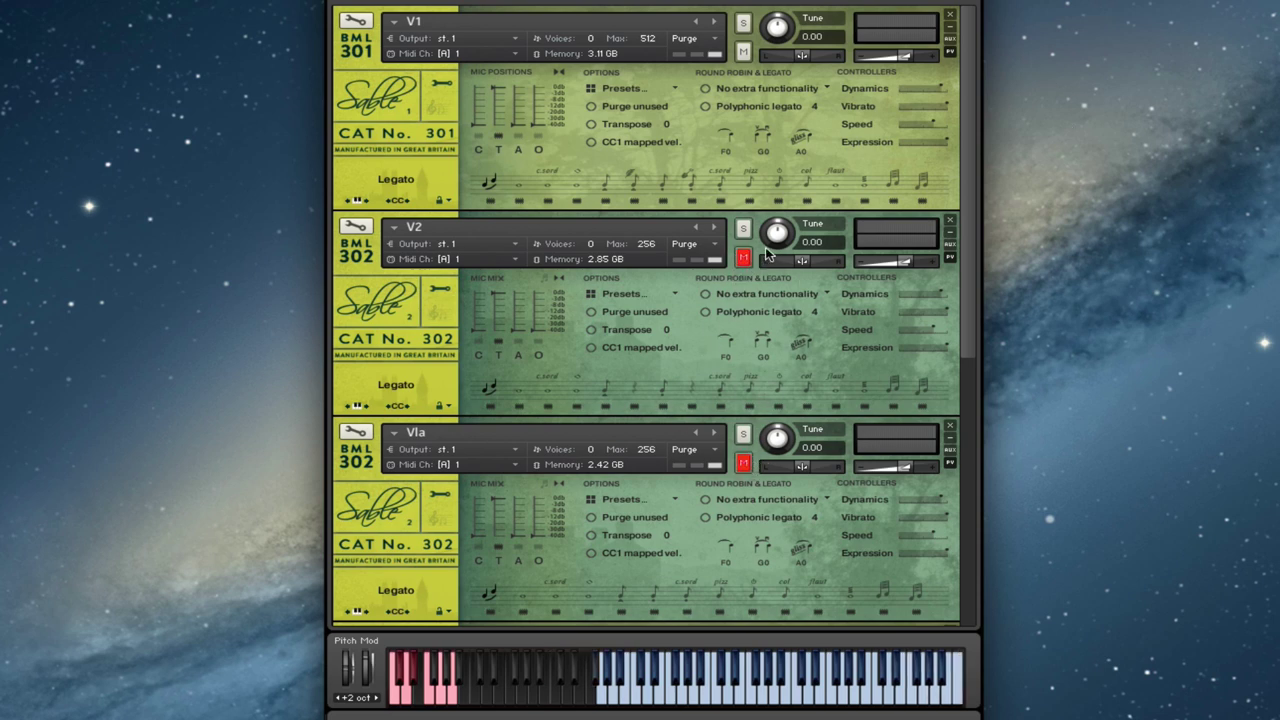
left_click(743, 51)
left_click(744, 256)
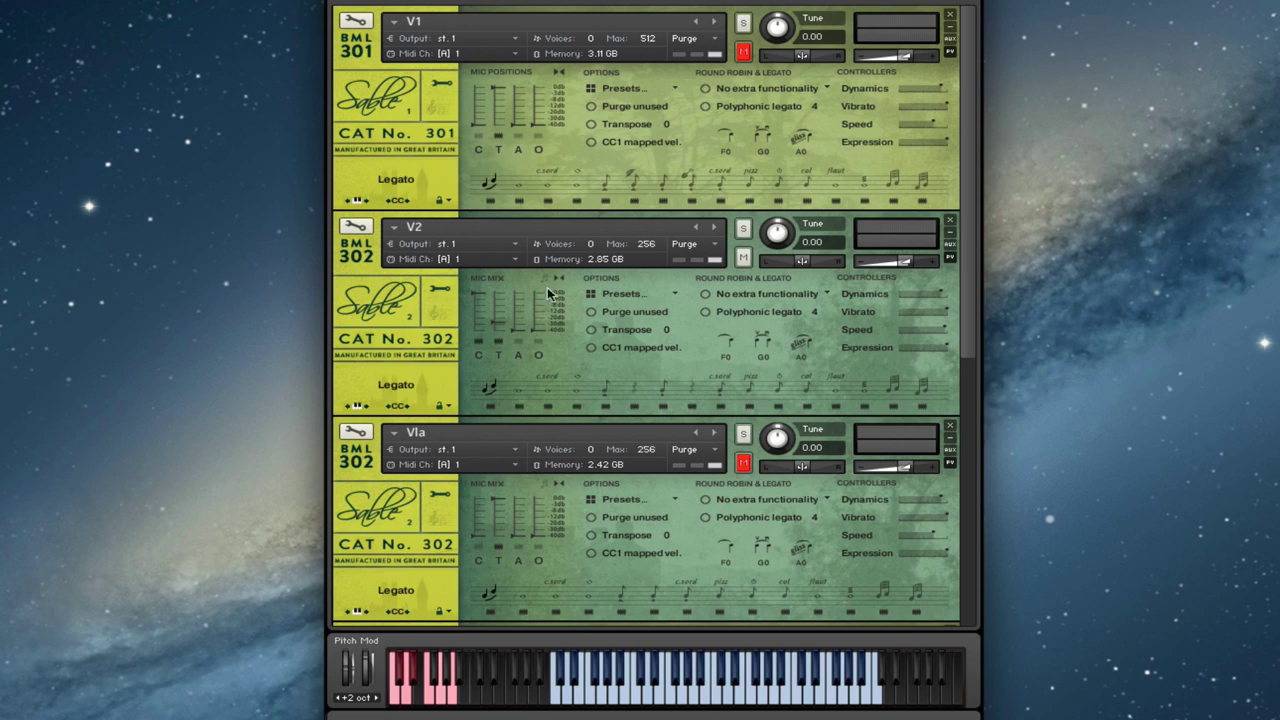
left_click(516, 355)
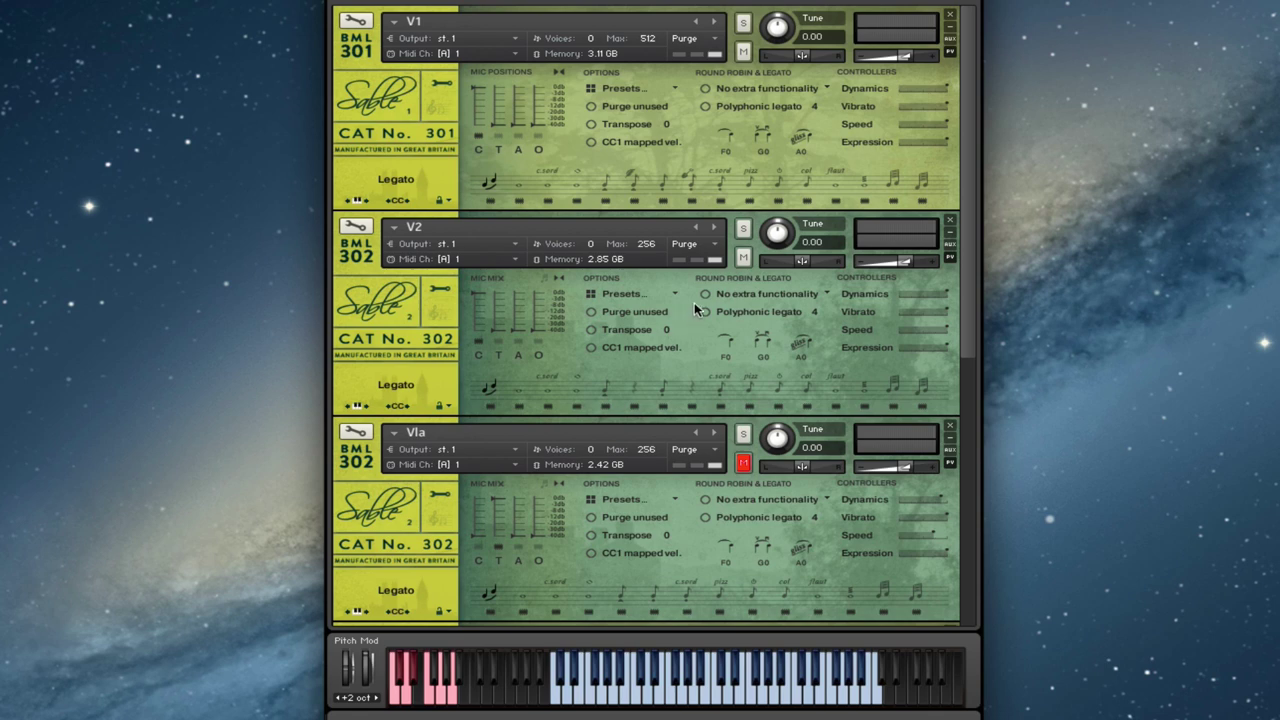
left_click(556, 71)
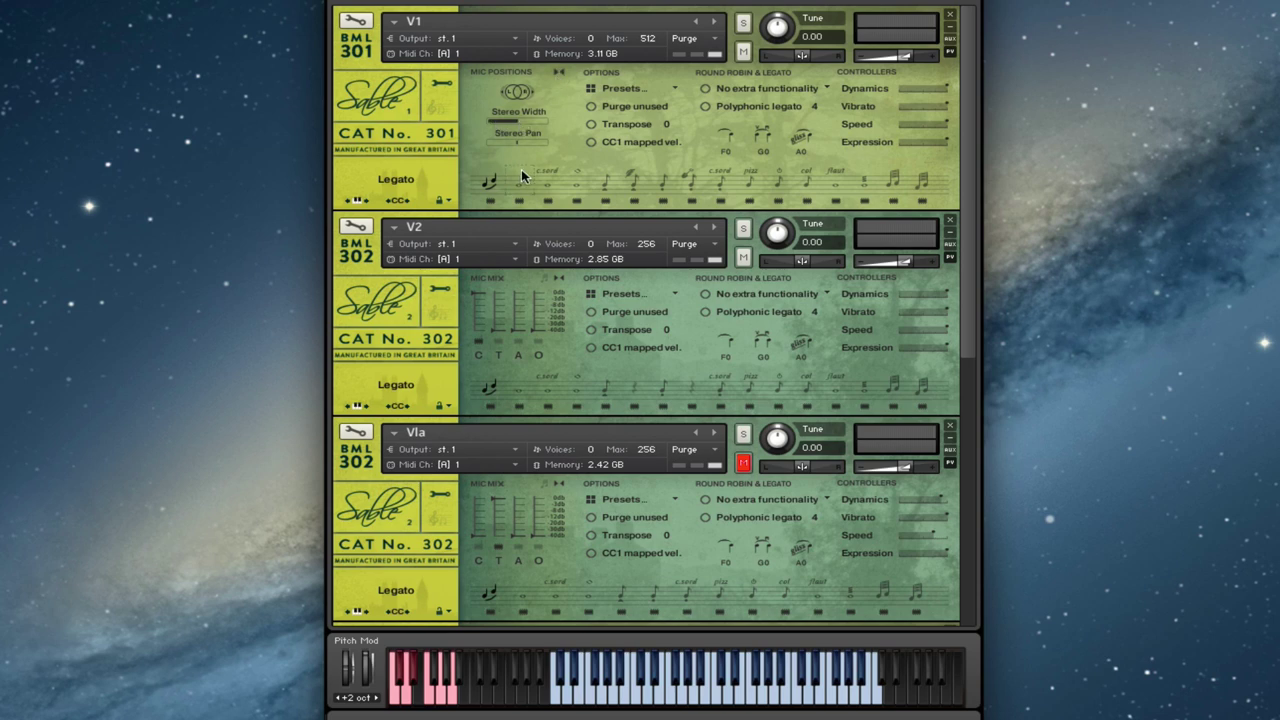
left_click(558, 73)
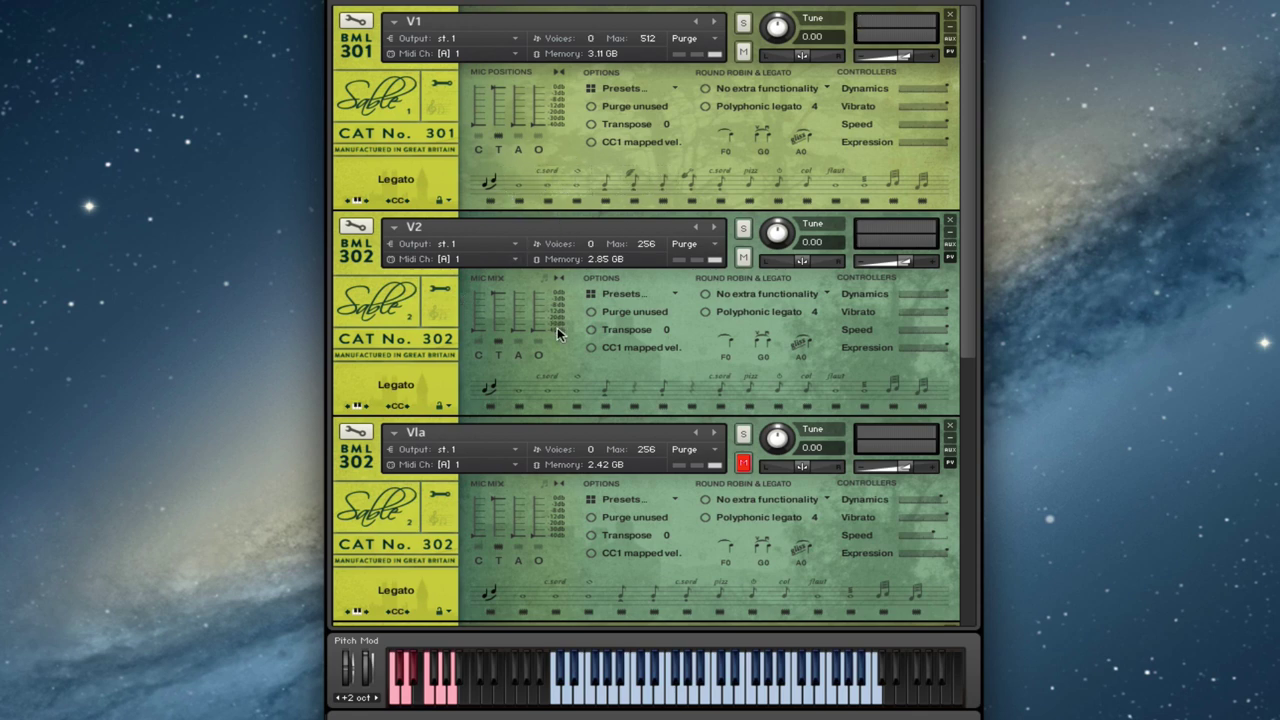
Mute V2 and V1, and unmute the double basses and cellos.
left_click(743, 257)
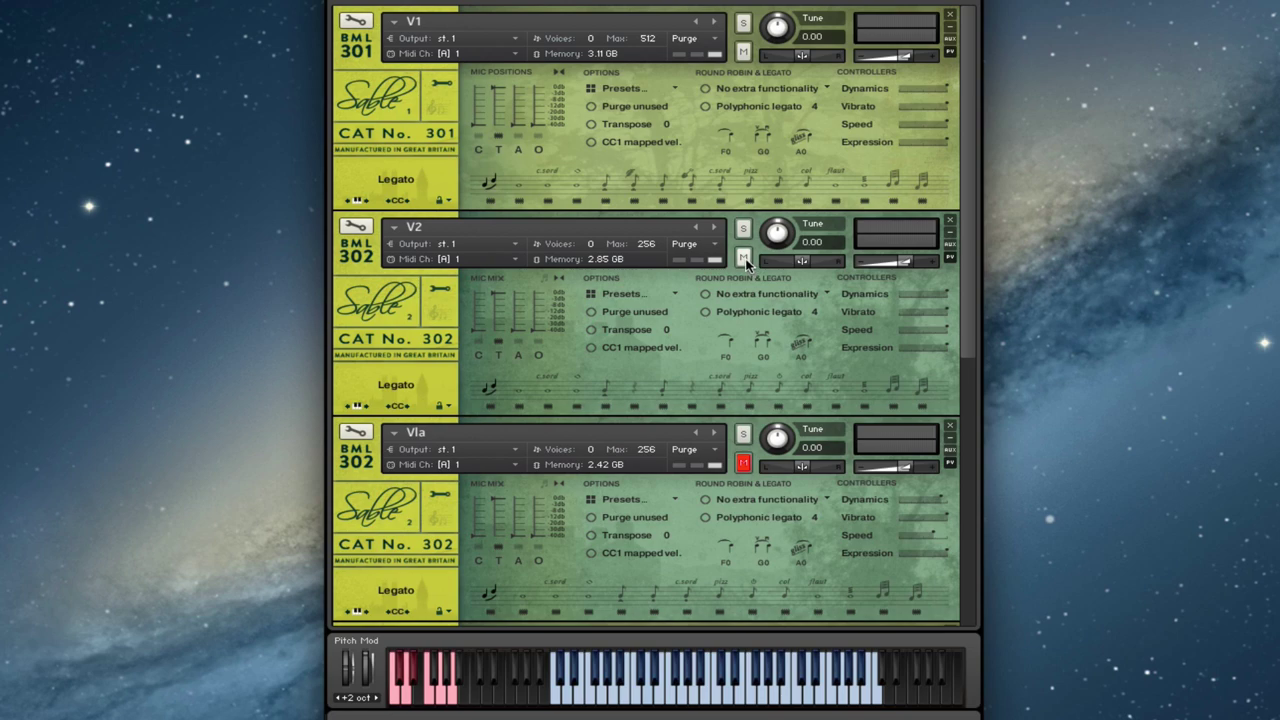
left_click(743, 53)
scroll(968, 345, "down", 10)
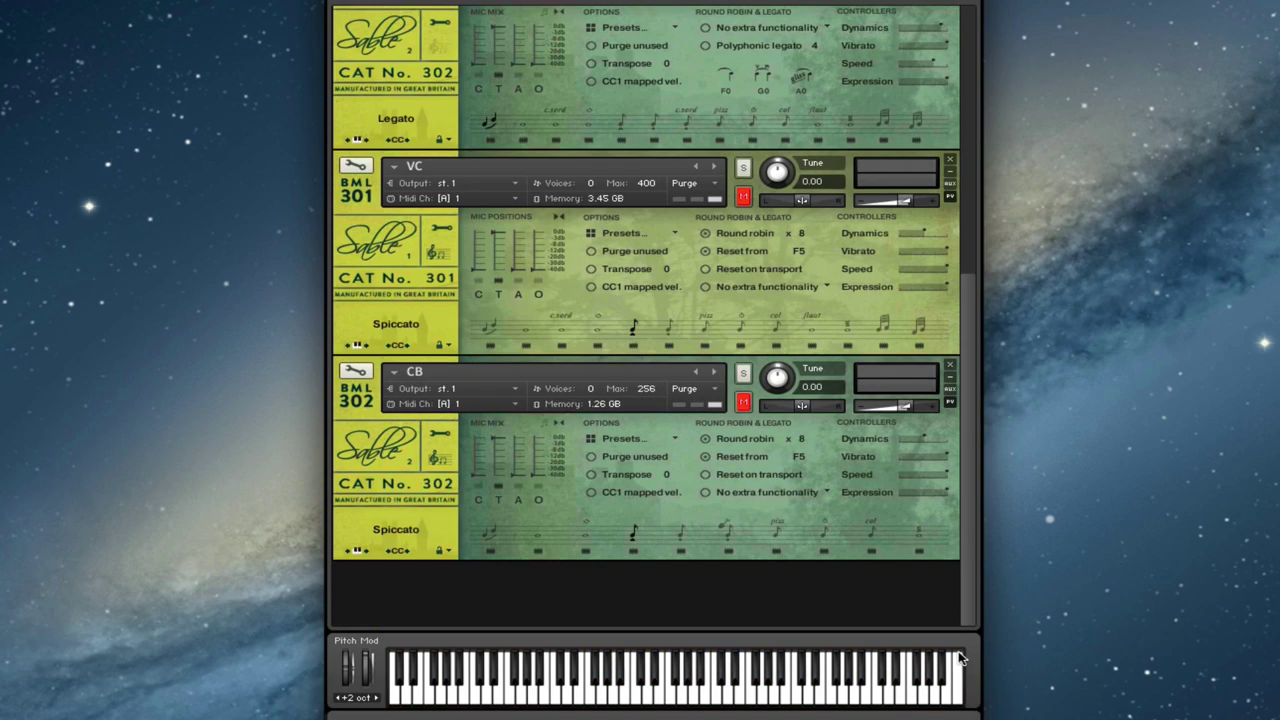
left_click(743, 402)
left_click(743, 196)
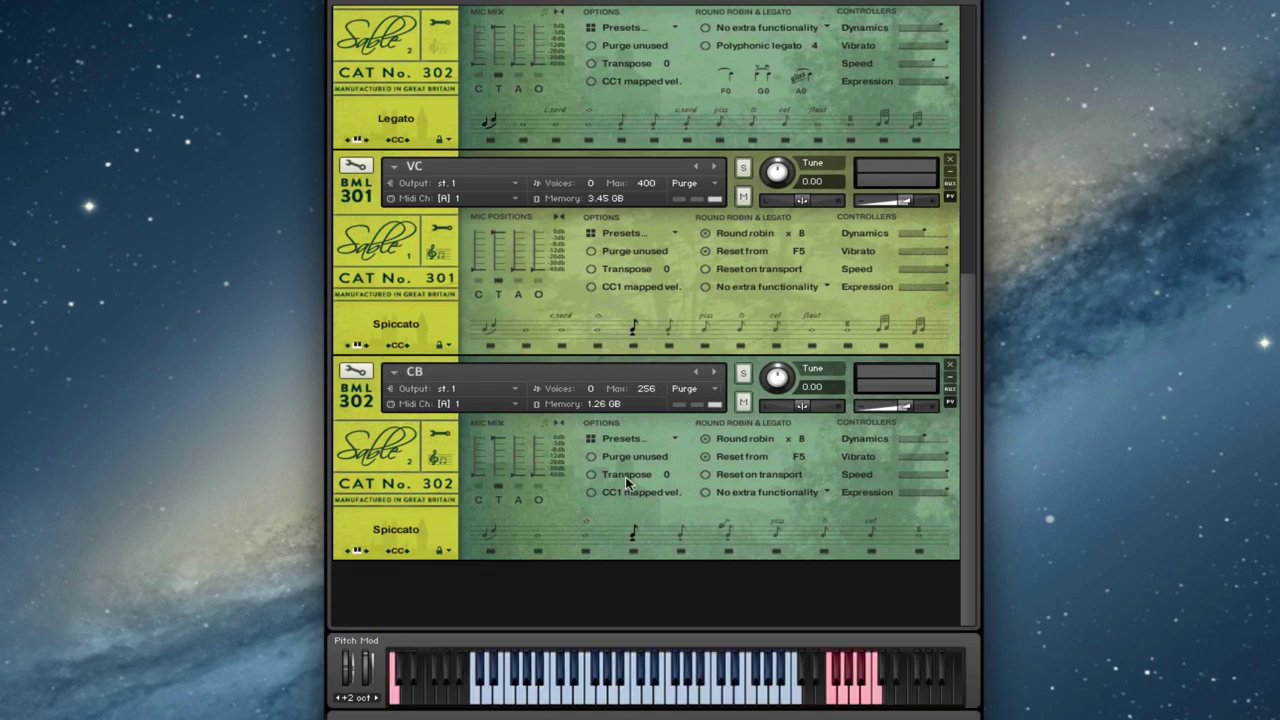
Switch the bass and cello patches to the Legato articulation.
left_click(492, 528)
left_click(491, 321)
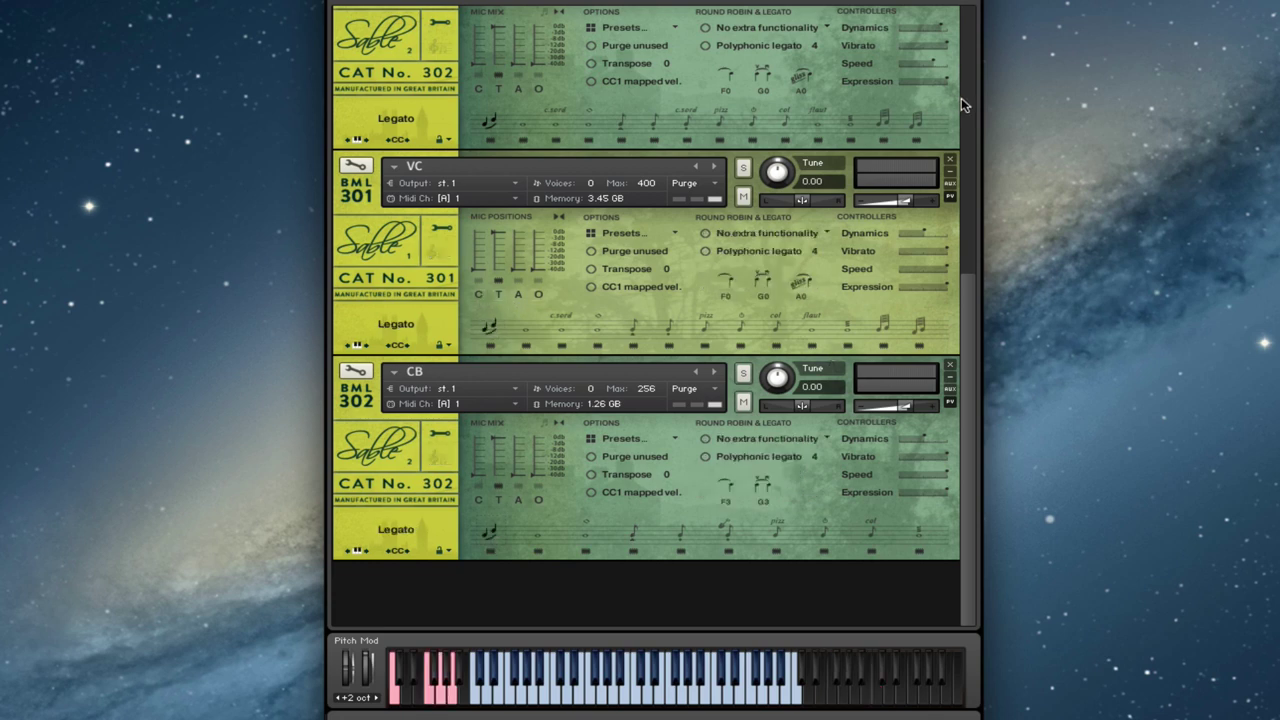
scroll(963, 97, "up", 5)
scroll(964, 340, "down", 5)
Enable Transpose on CB, shift the keyboard to +1 oct, and set transpose to -12.
left_click(592, 476)
left_click(526, 362)
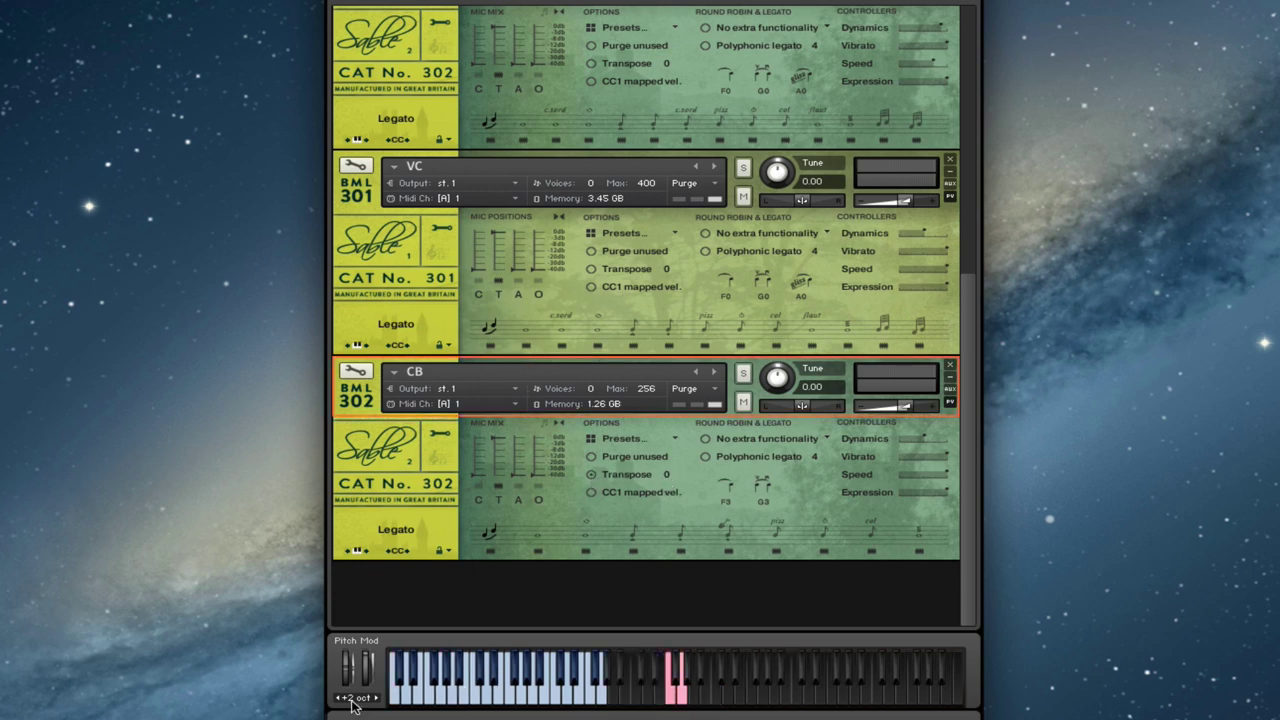
left_click(339, 698)
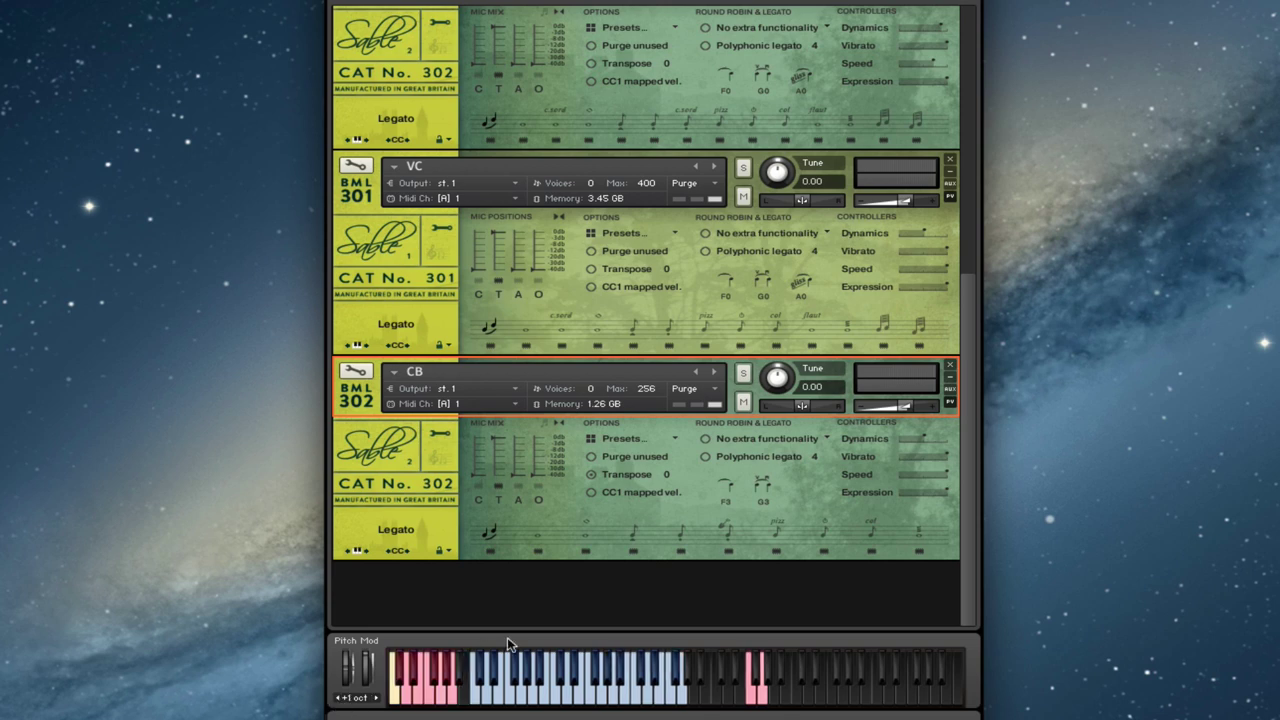
left_click(590, 476)
left_click_drag(664, 480, 658, 527)
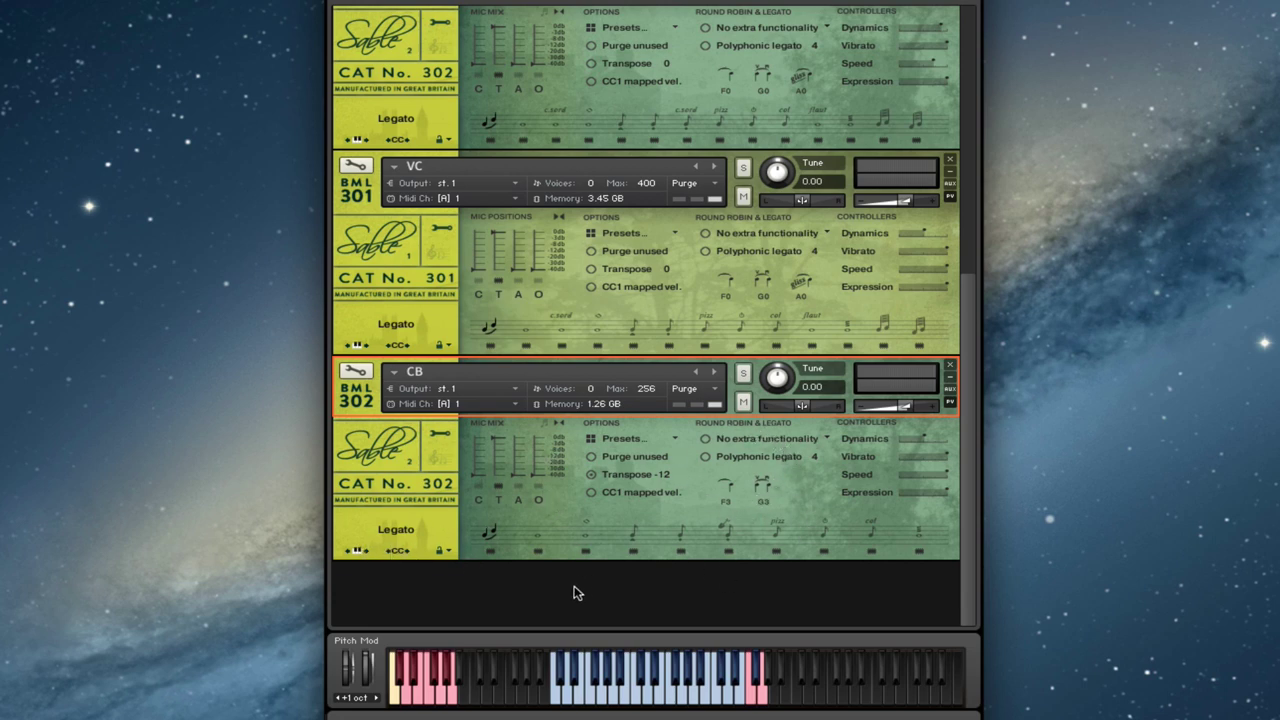
left_click(489, 155)
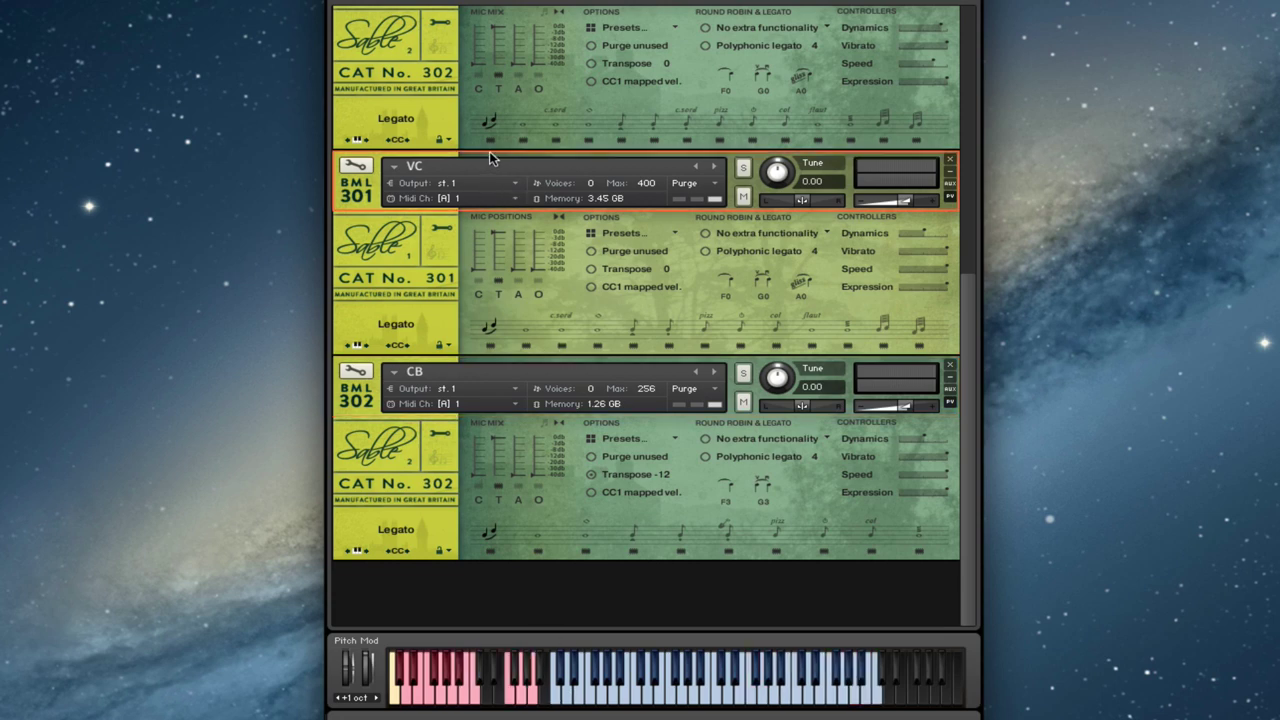
left_click(500, 362)
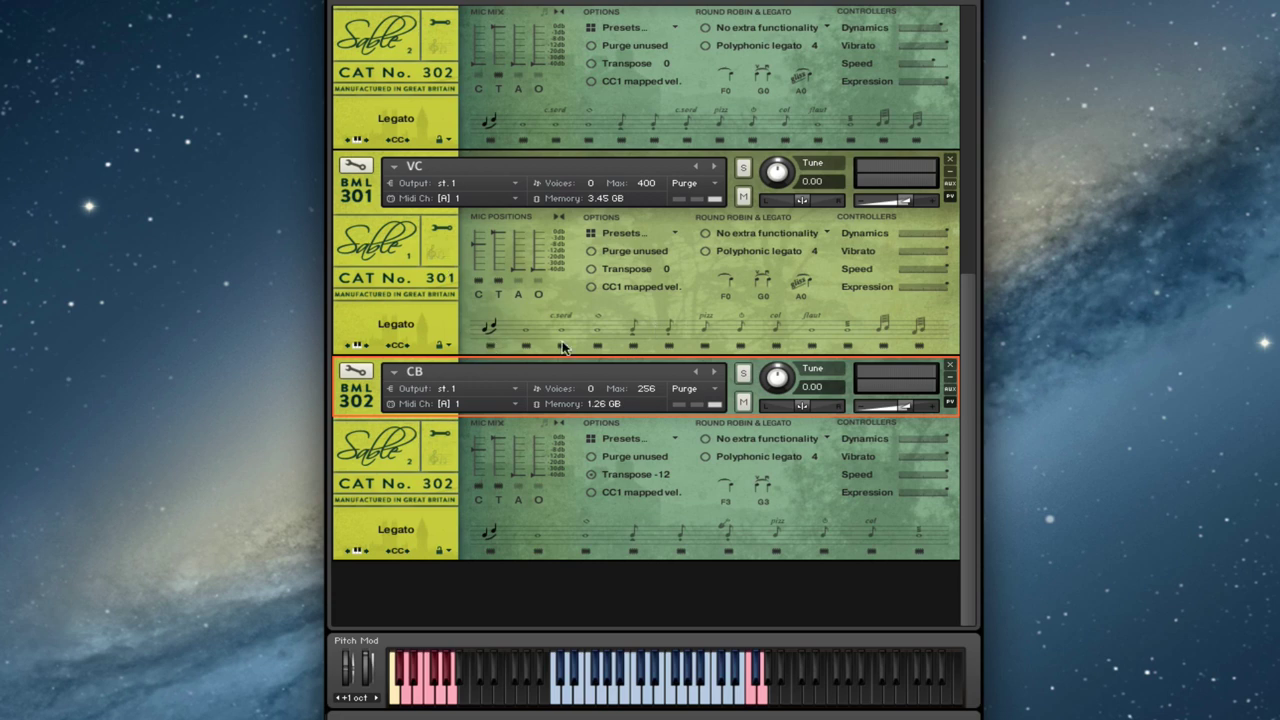
Cycle VC and CB through Spiccato, Staccato and Pizzicato, leaving CB on Pizzicato.
left_click(635, 328)
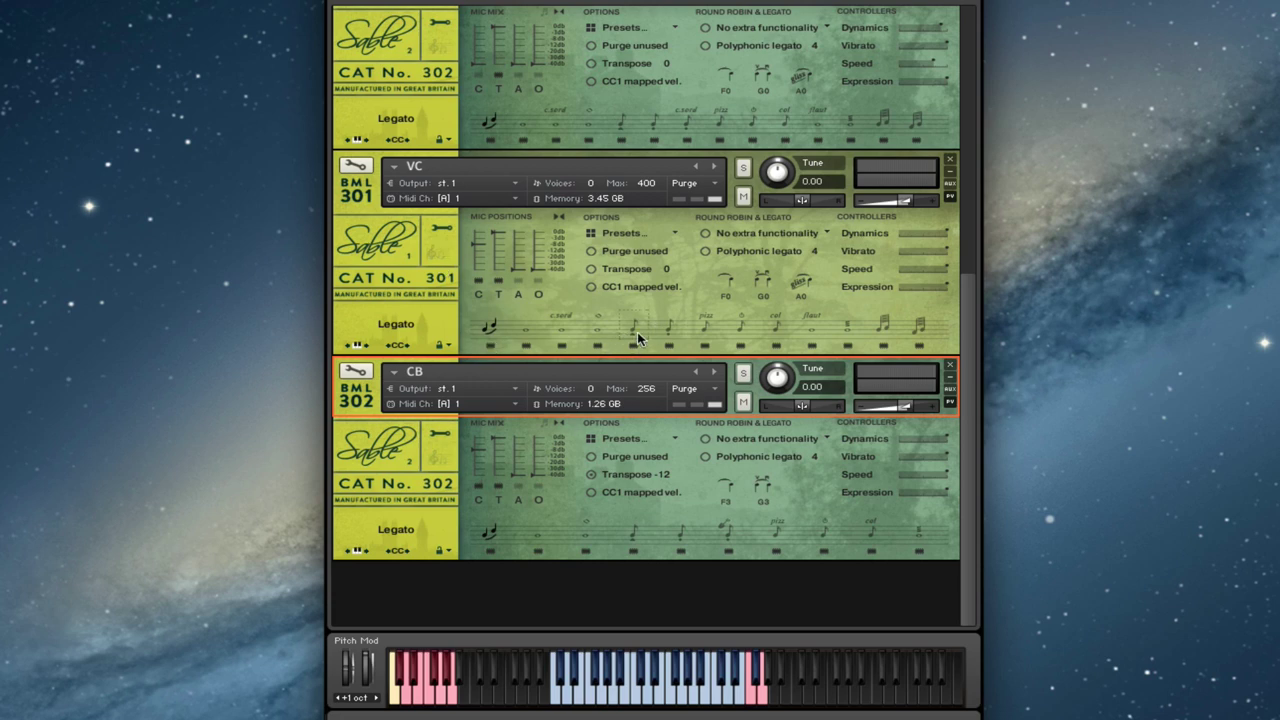
left_click(635, 534)
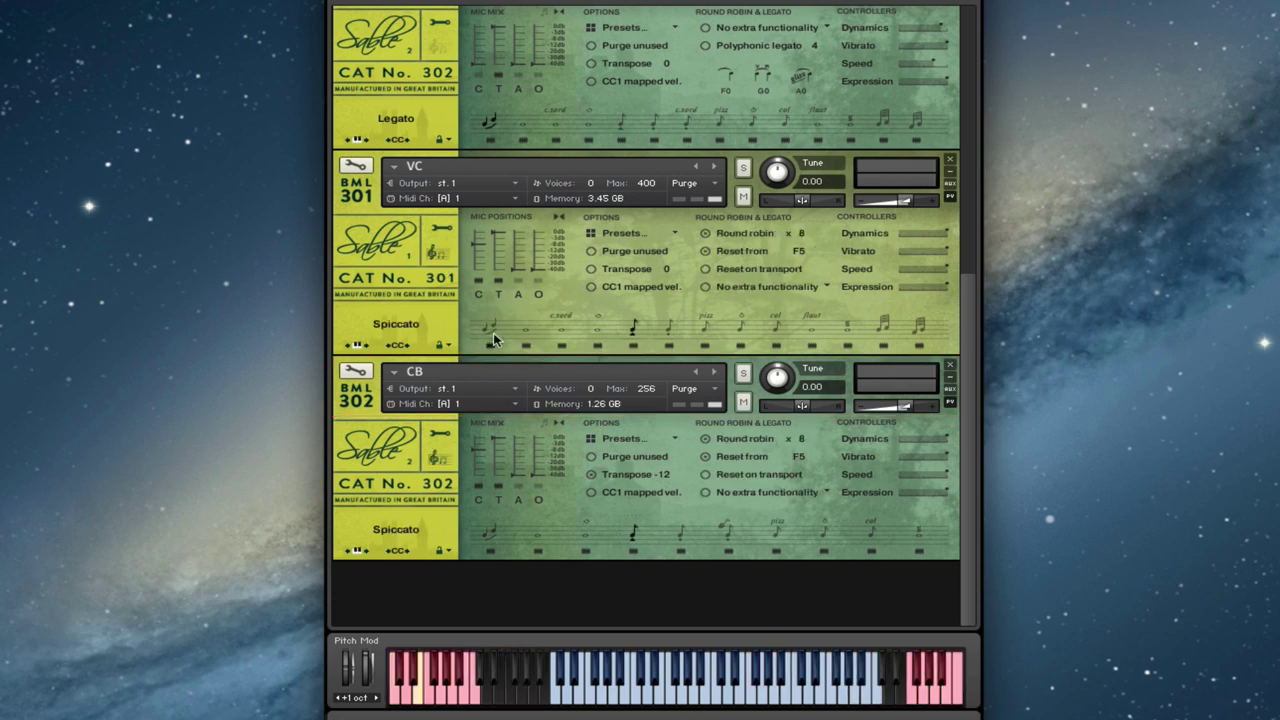
left_click(704, 330)
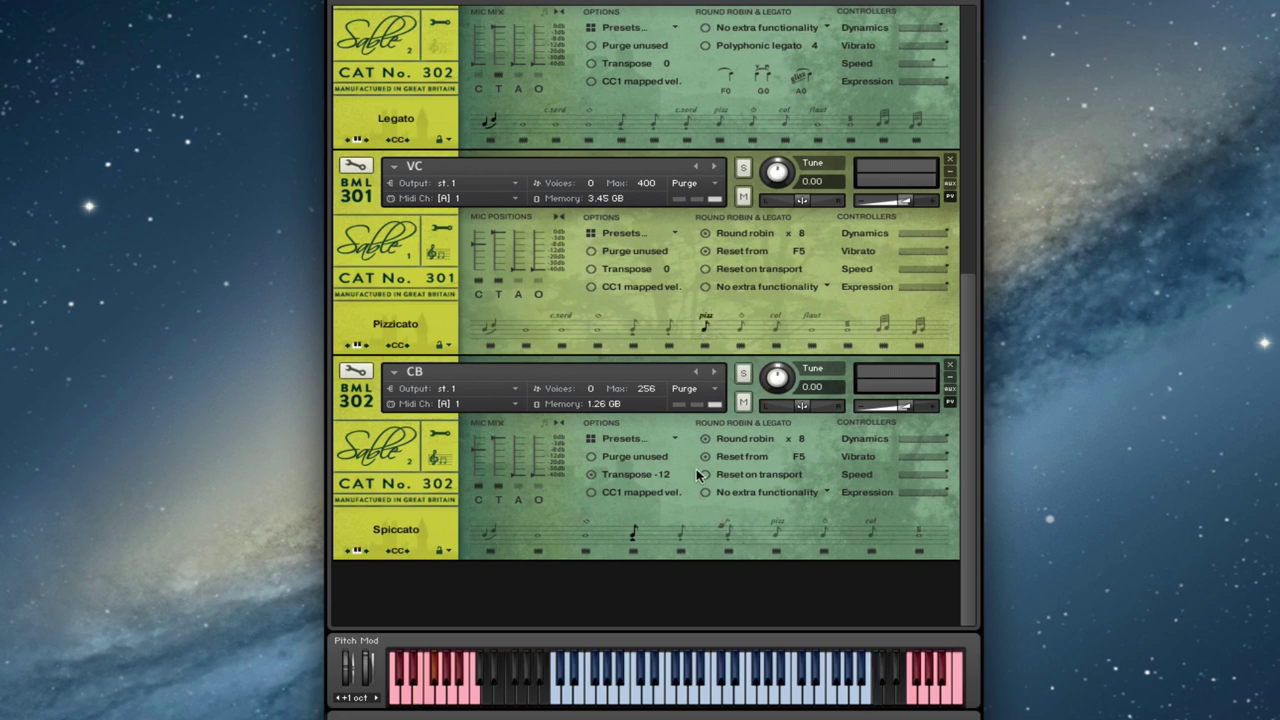
left_click(636, 327)
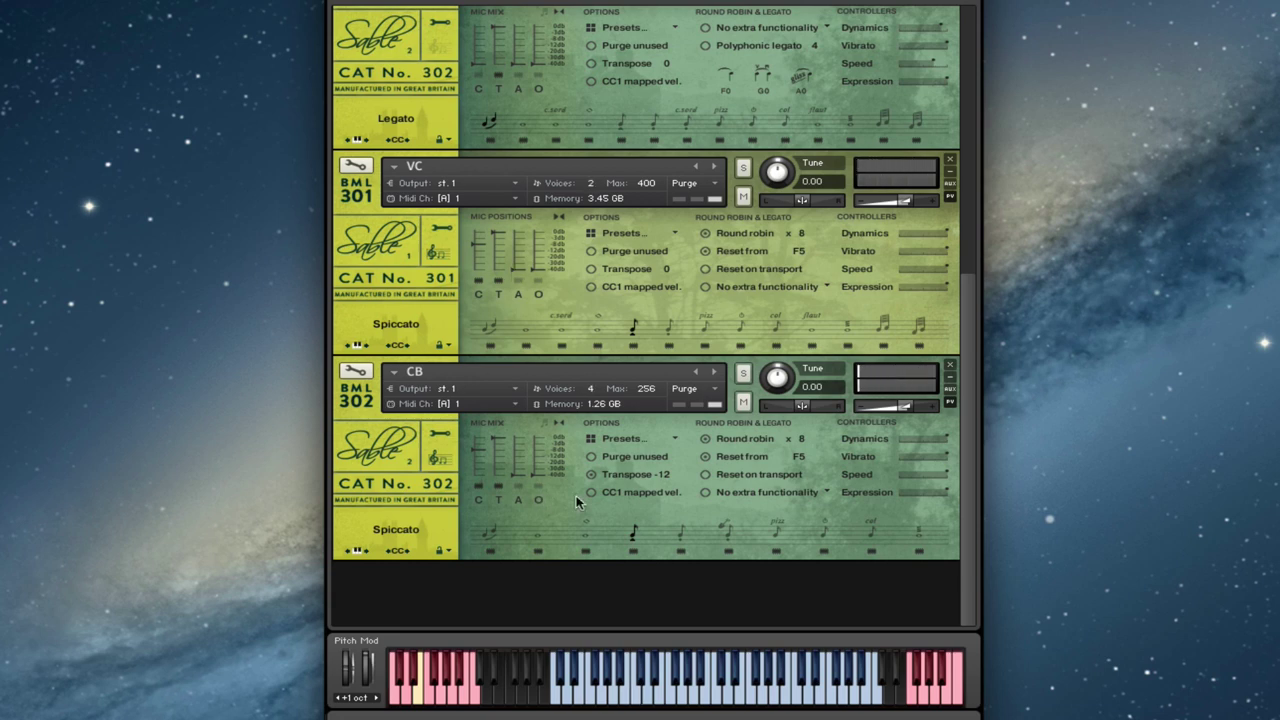
left_click(669, 340)
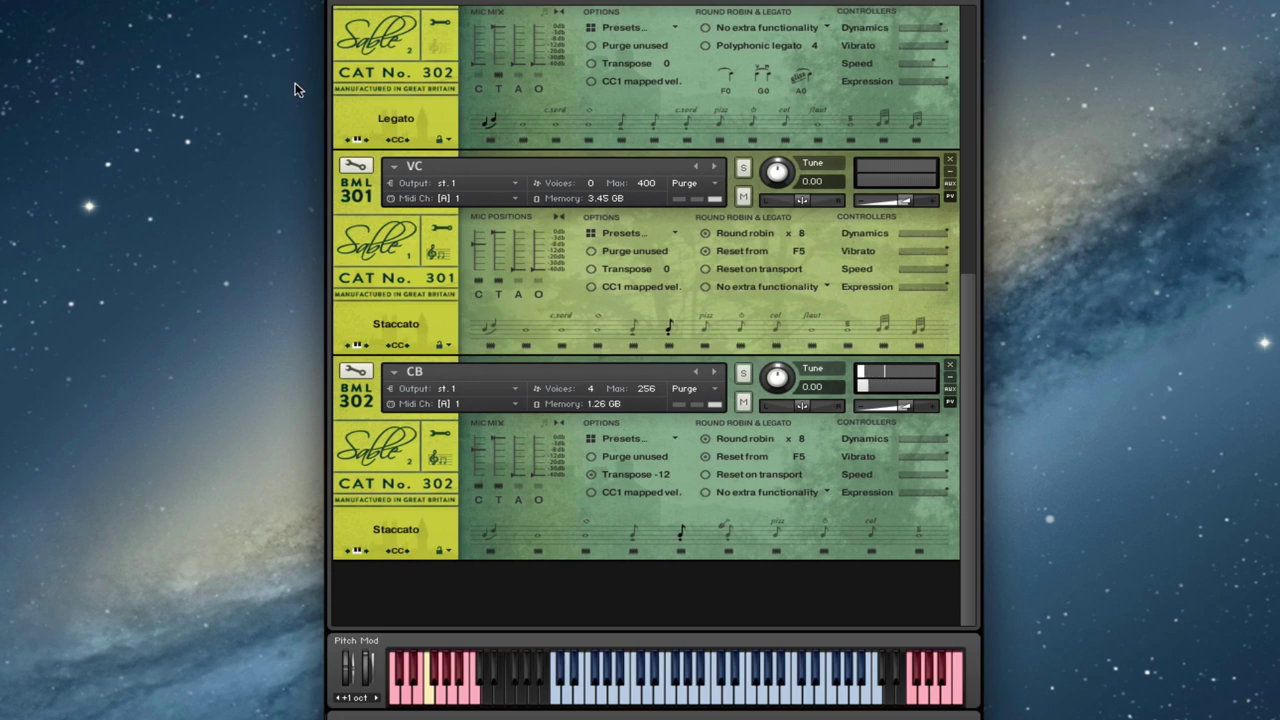
left_click(709, 321)
left_click(774, 532)
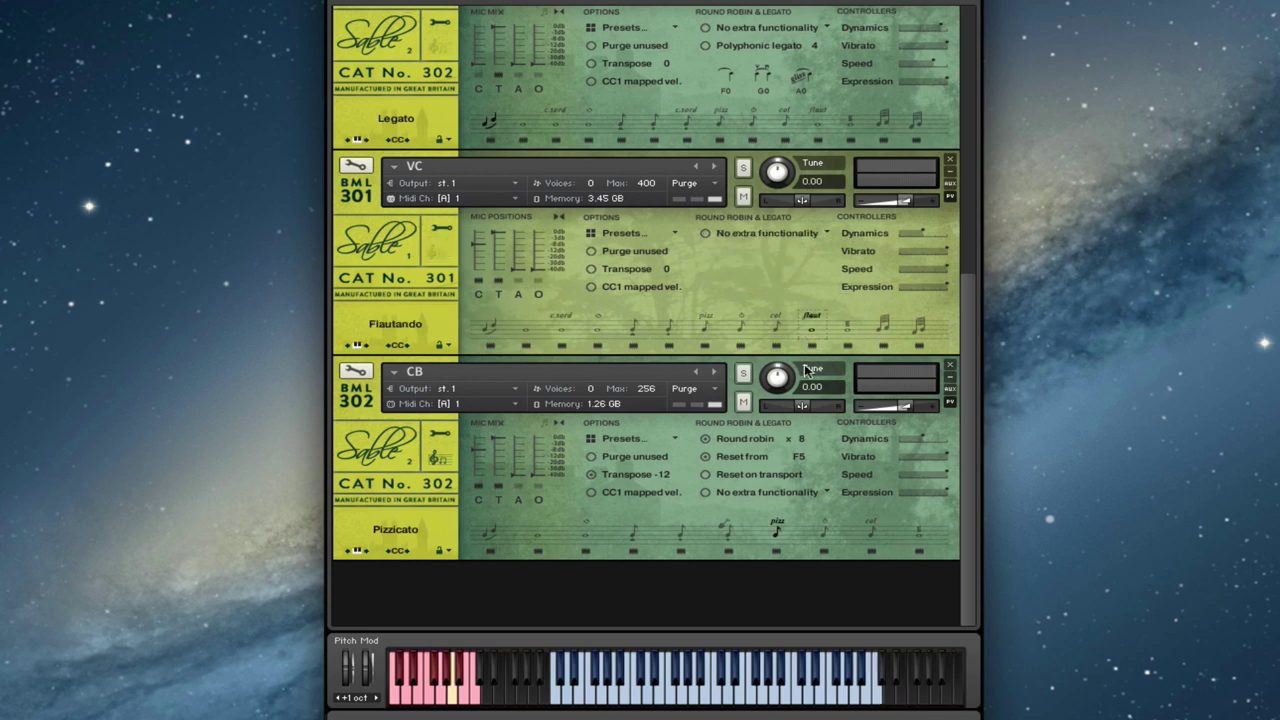
Try Tremolo on VC and CB, then set both patches to Col Legno.
left_click(847, 328)
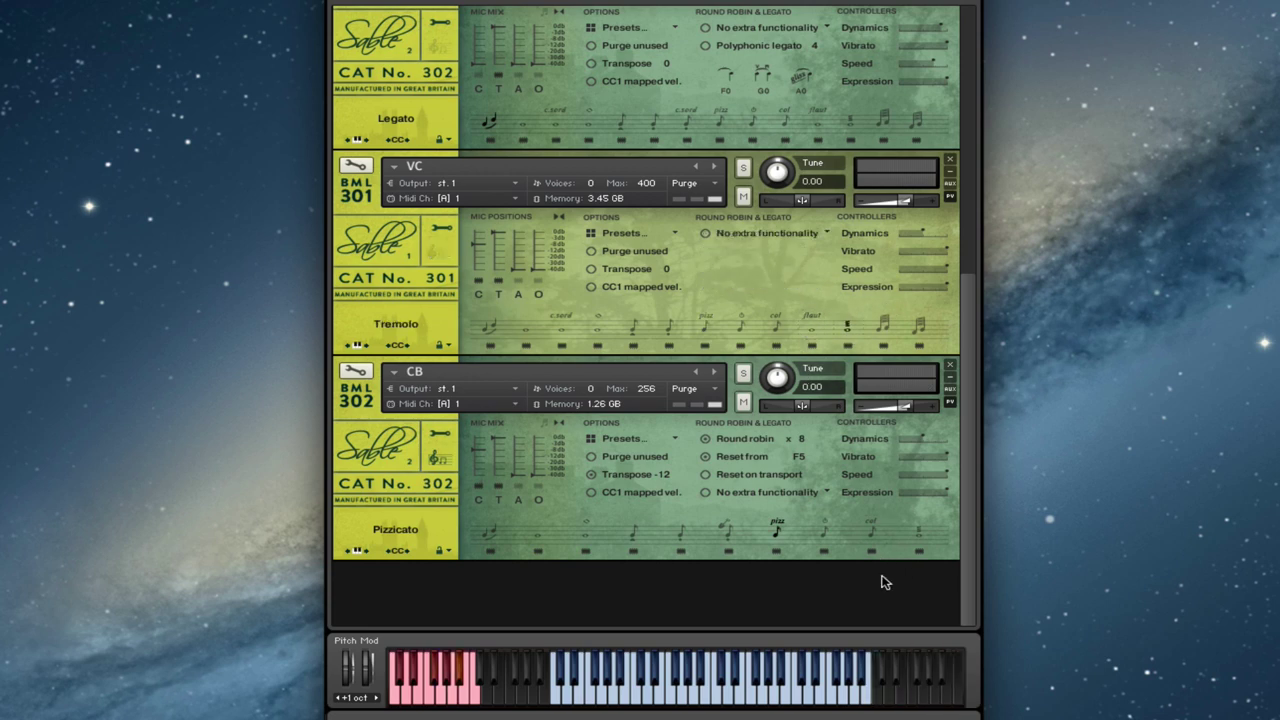
left_click(919, 532)
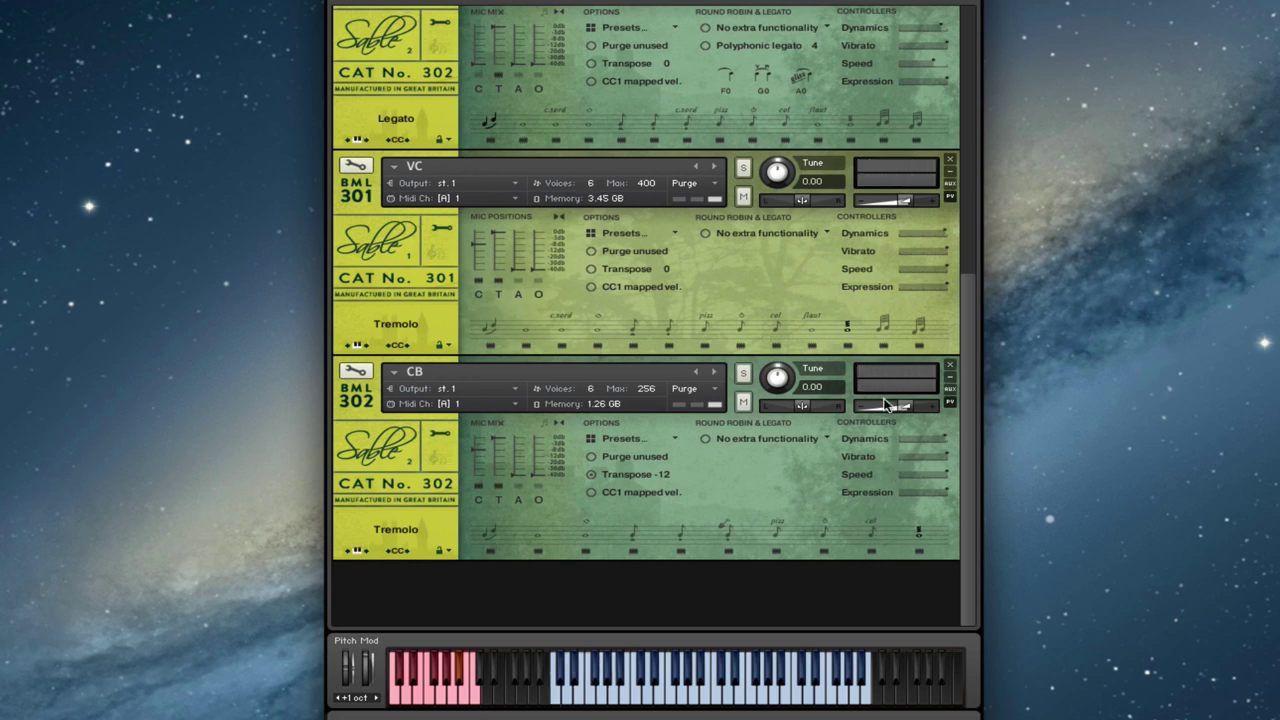
left_click(870, 539)
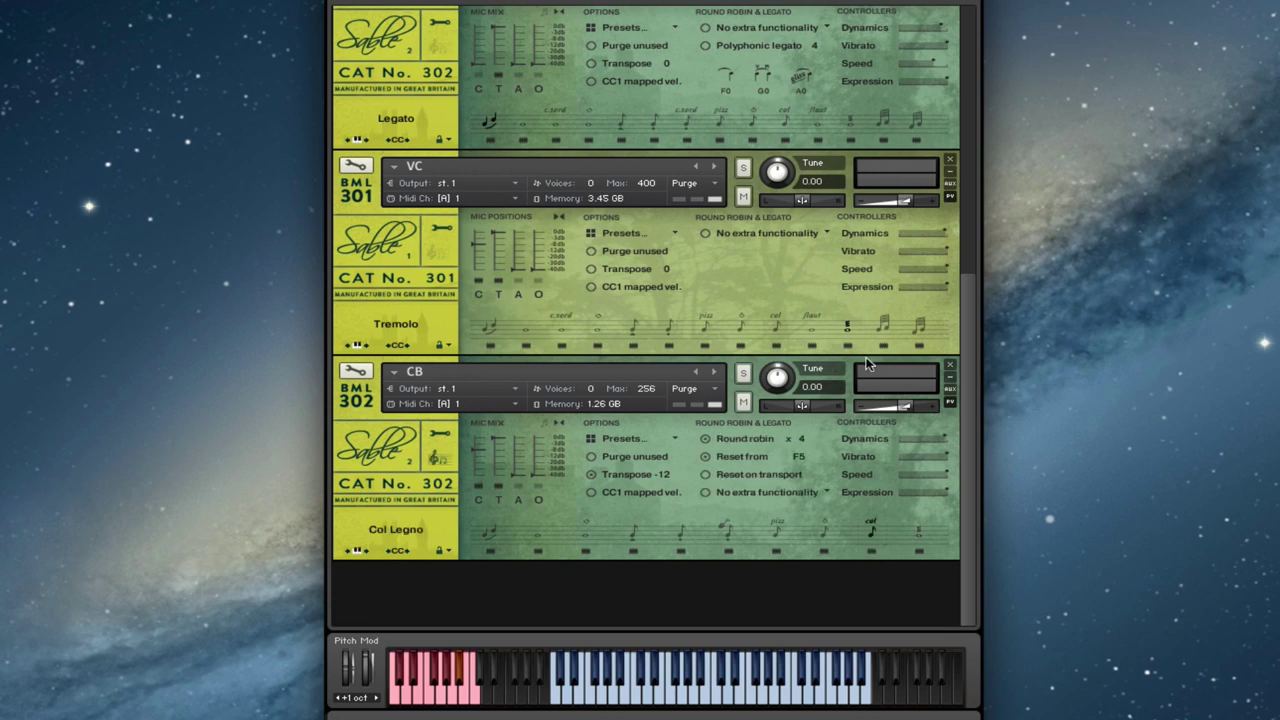
left_click(772, 324)
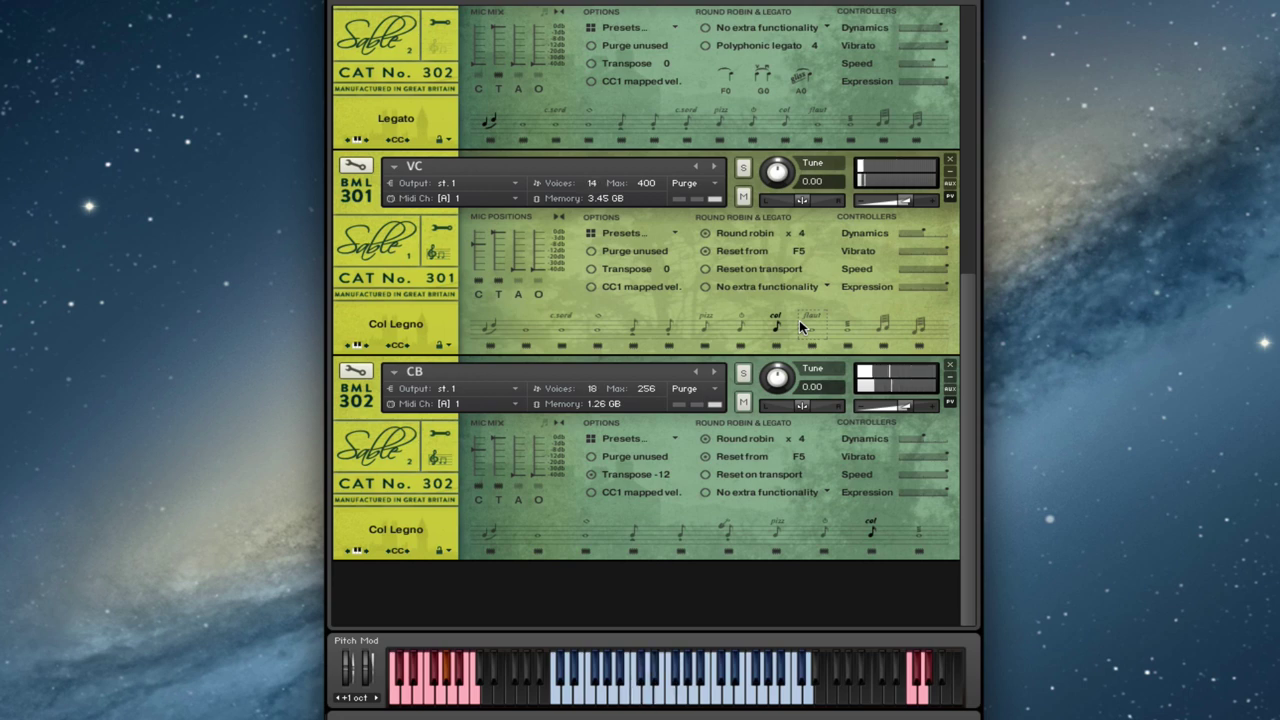
Mute the VC and CB patches and unmute Vla and V2.
left_click(743, 196)
left_click(743, 401)
left_click_drag(969, 281, 971, 157)
left_click(743, 222)
left_click(743, 17)
left_click_drag(963, 168, 970, 114)
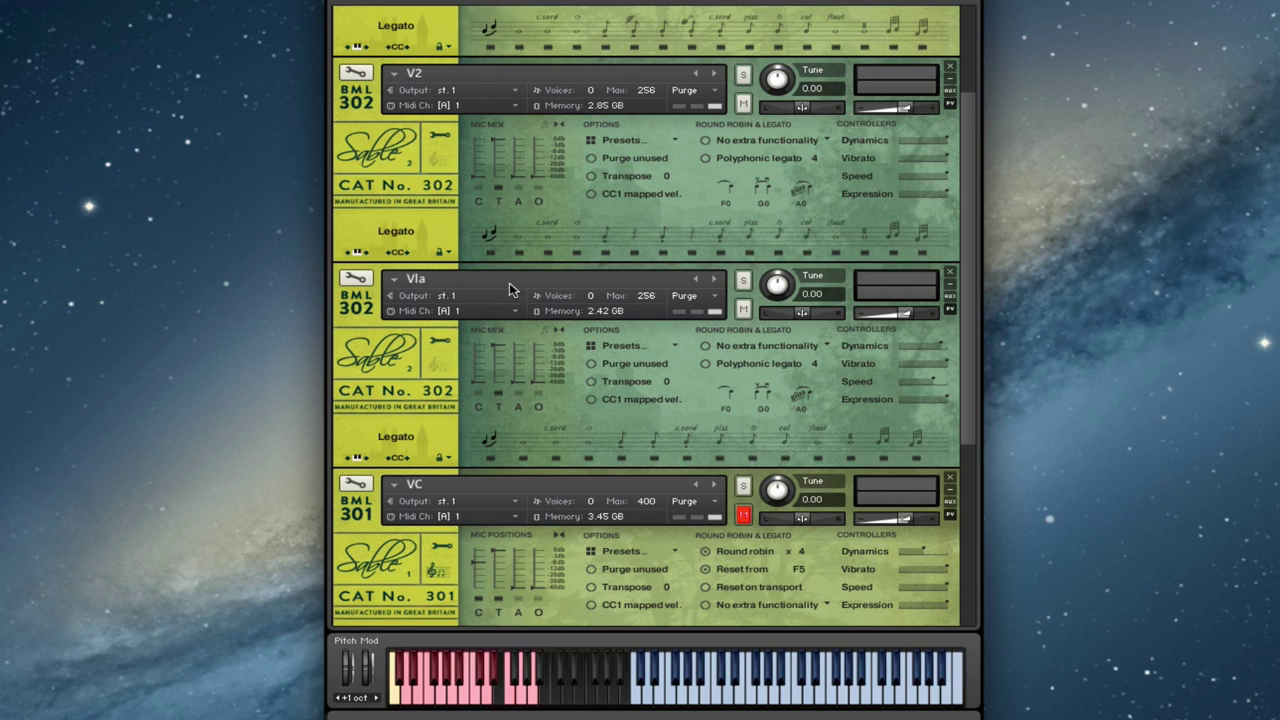
Enable Transpose on the Vla patch and lower it to -12.
left_click(404, 286)
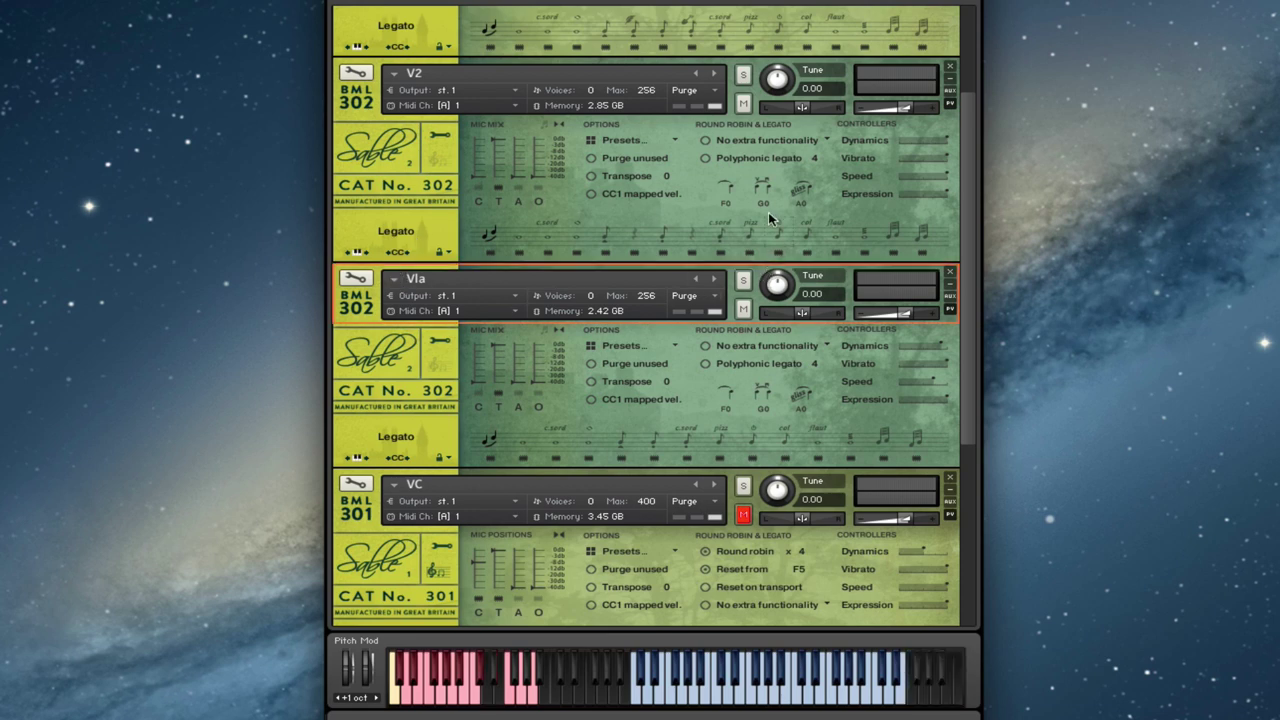
left_click(709, 246)
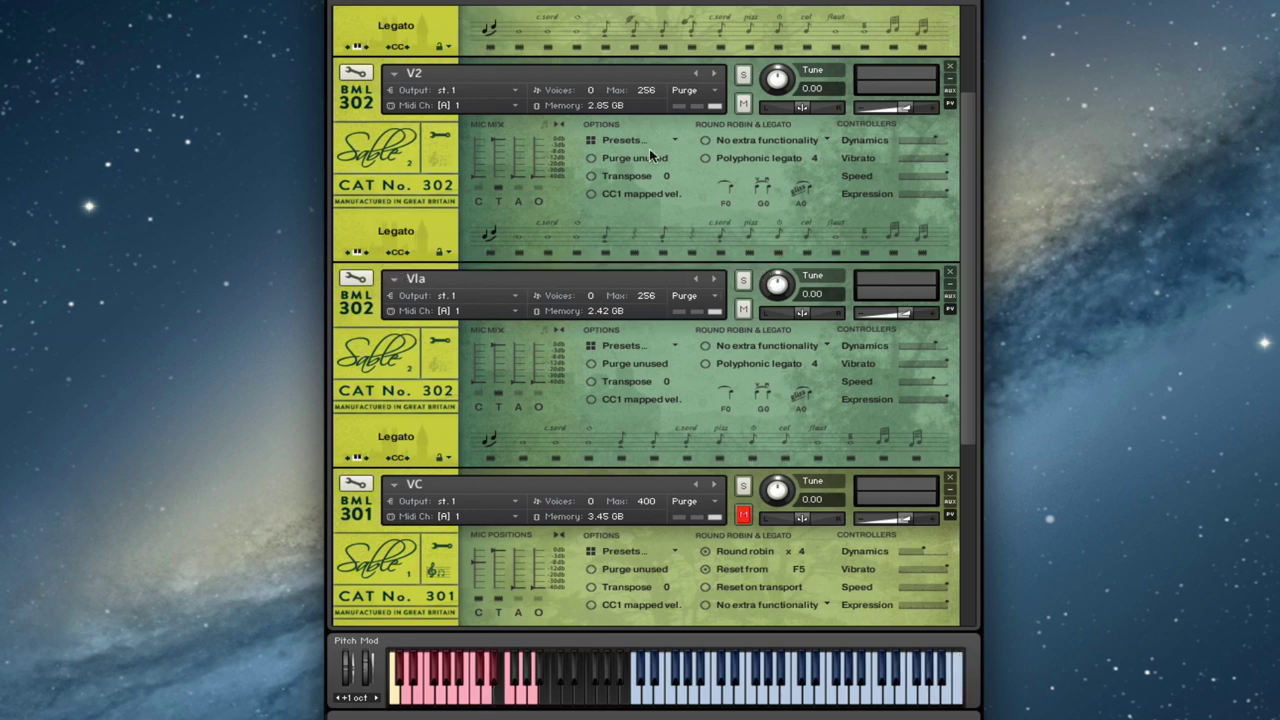
left_click(591, 382)
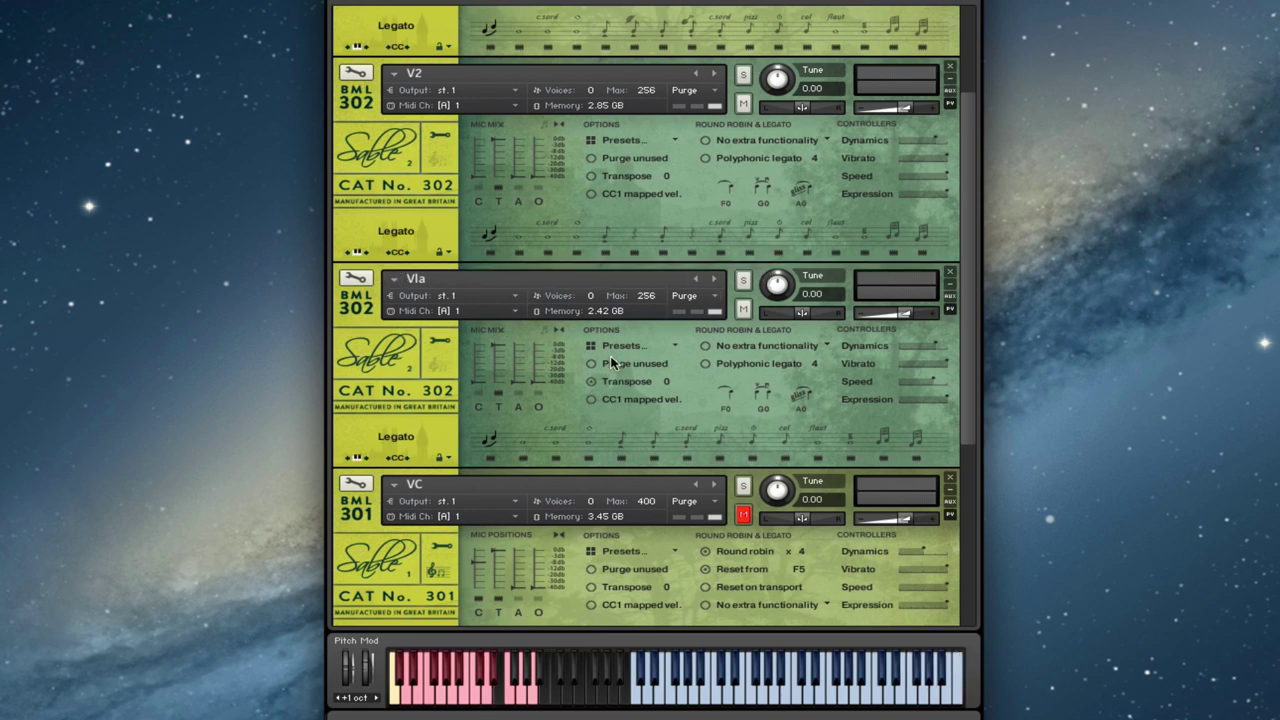
left_click(481, 270)
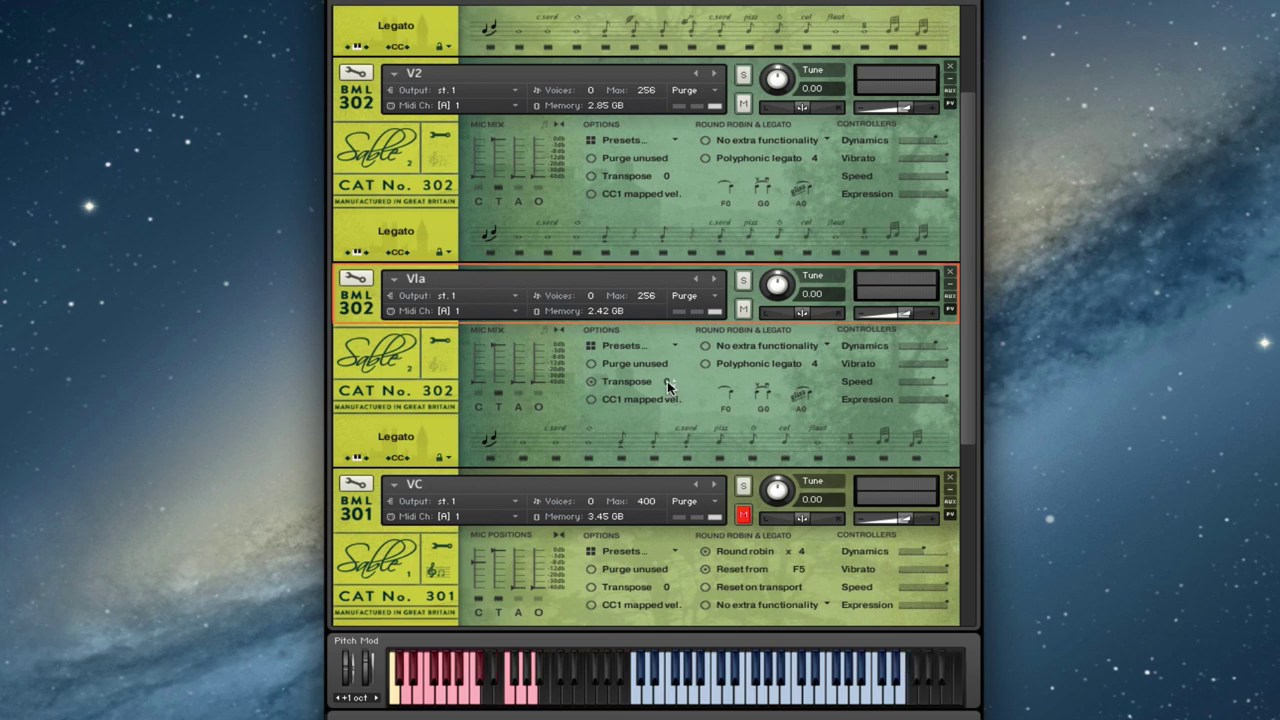
left_click_drag(668, 387, 661, 437)
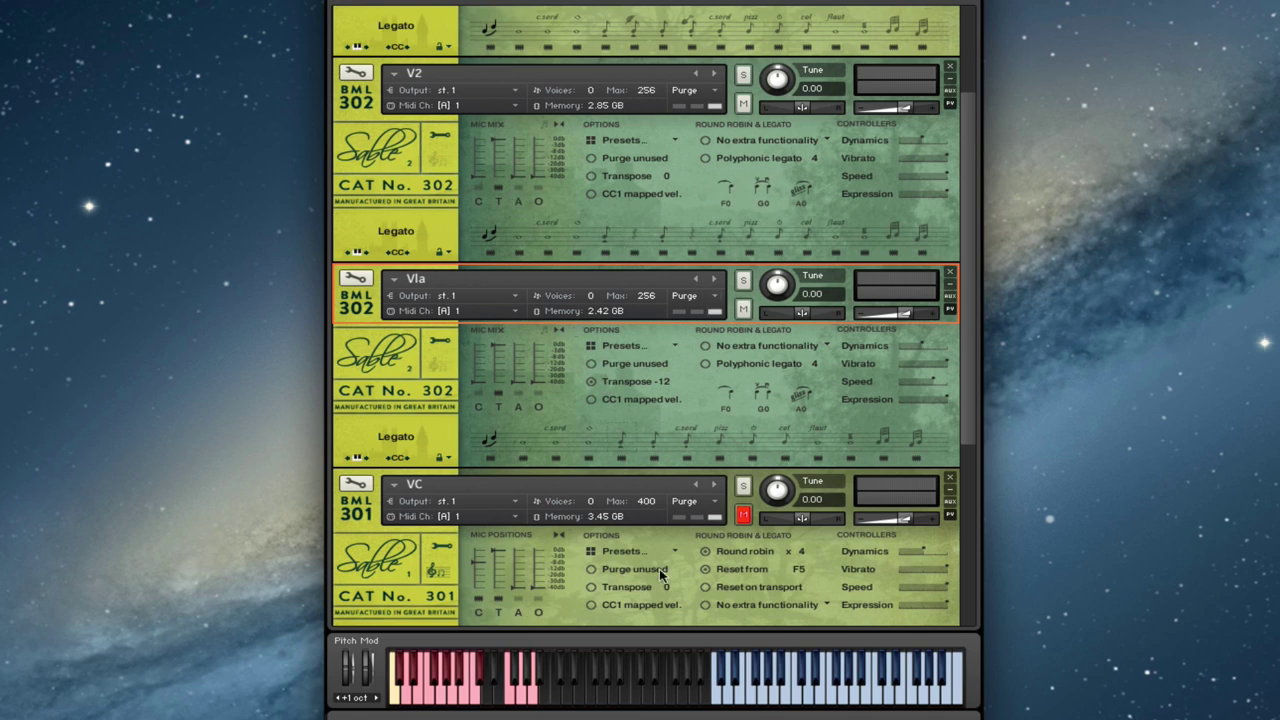
Raise the Vla patch's transpose value back up toward 0.
left_click_drag(666, 383, 699, 348)
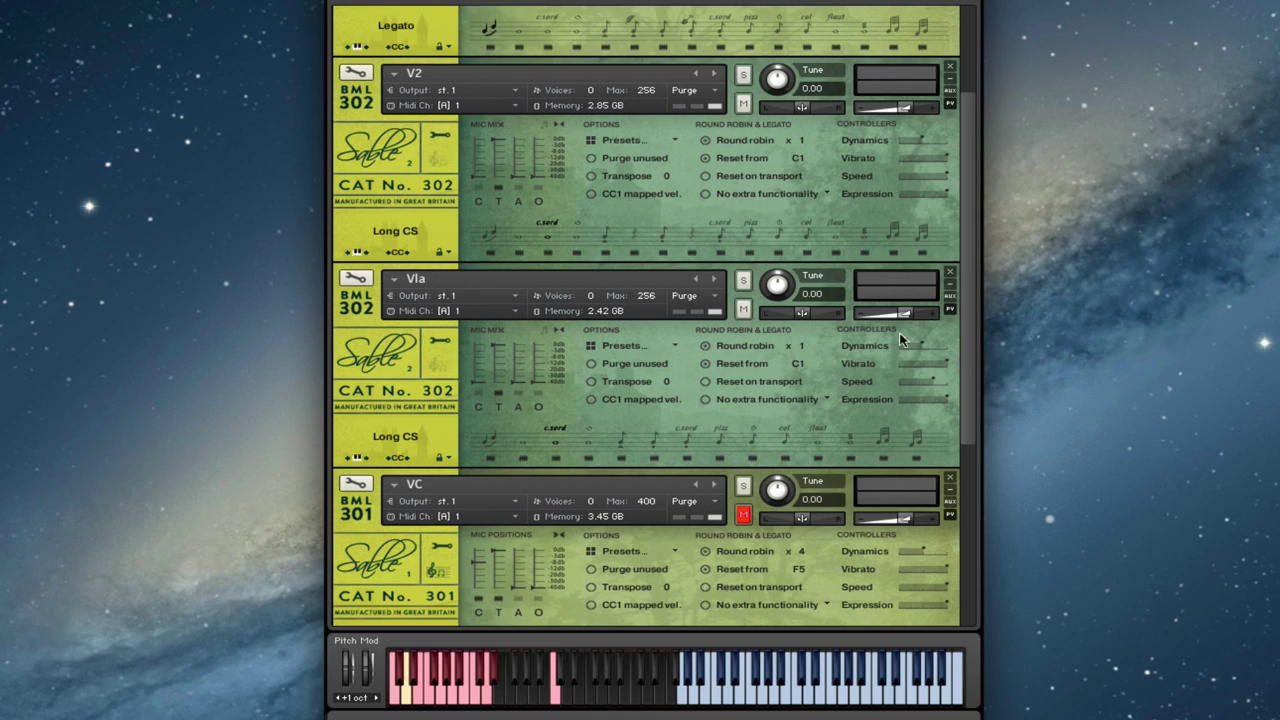
Load the Long CS articulation on V1 so it matches V2 and Vla.
scroll(806, 62, "up", 3)
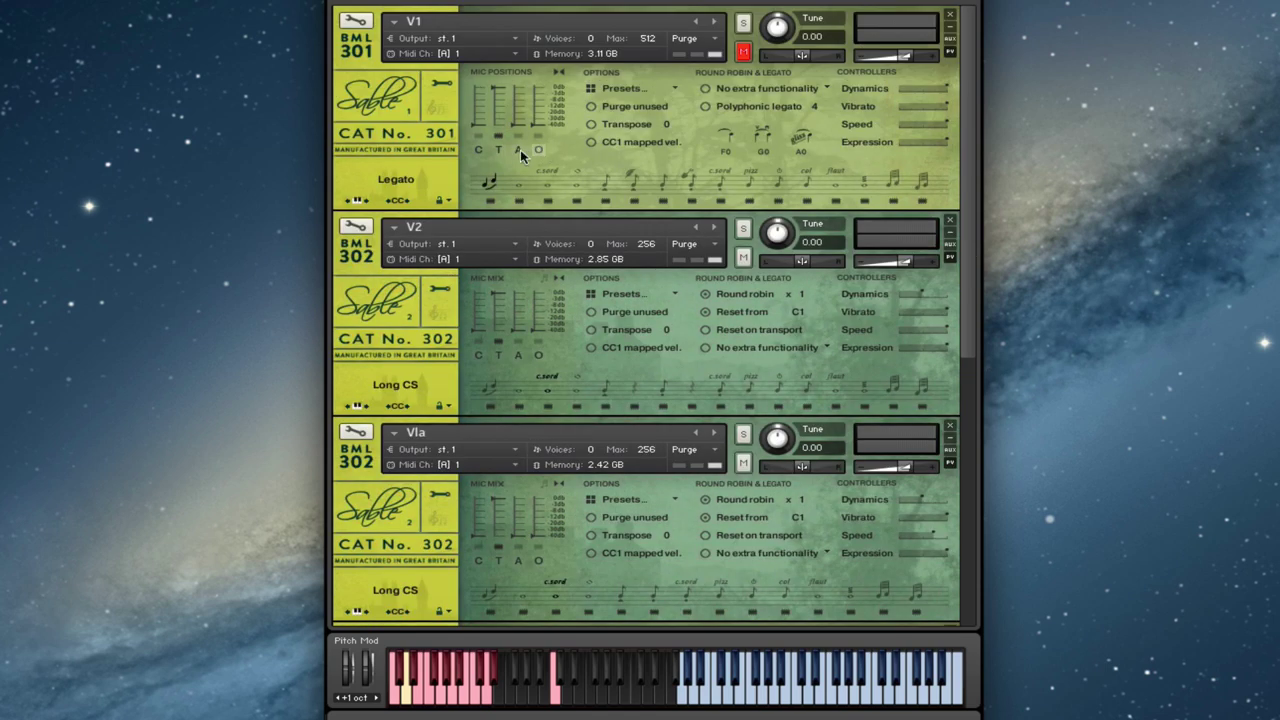
left_click(548, 180)
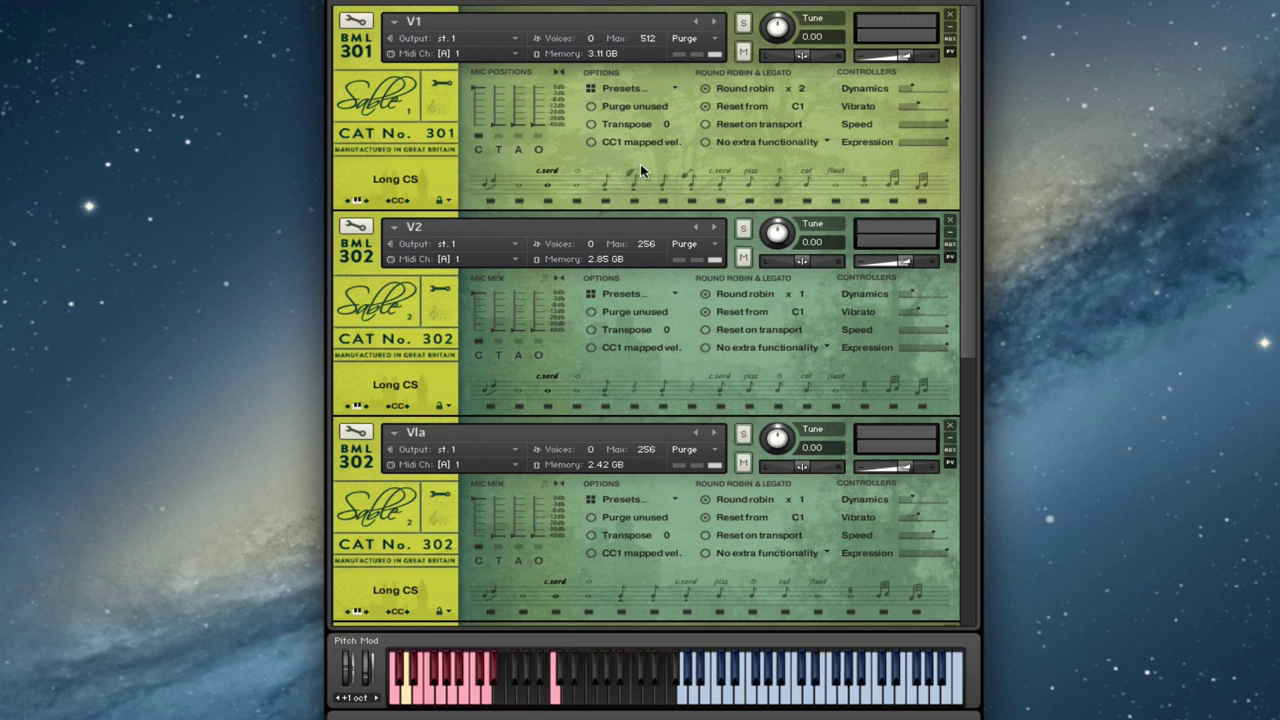
Load Flautando on the V1, V2 and Vla patches in turn.
left_click(827, 183)
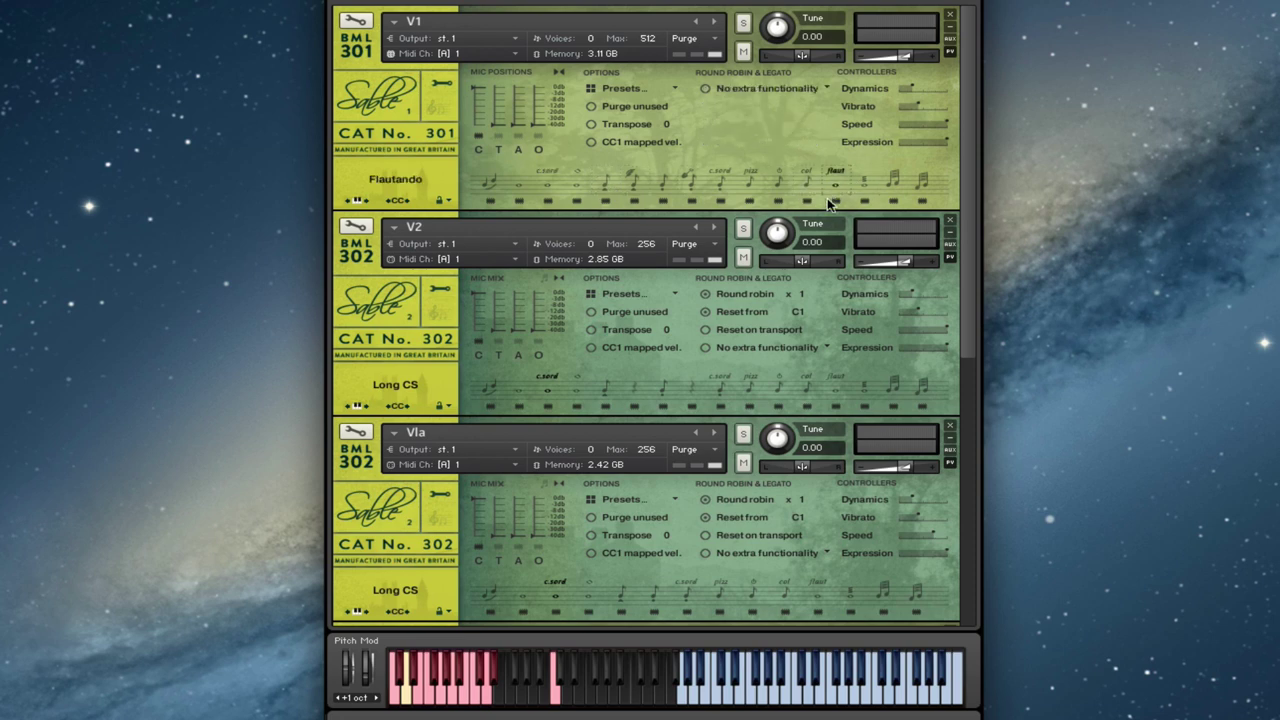
left_click(843, 405)
left_click(819, 598)
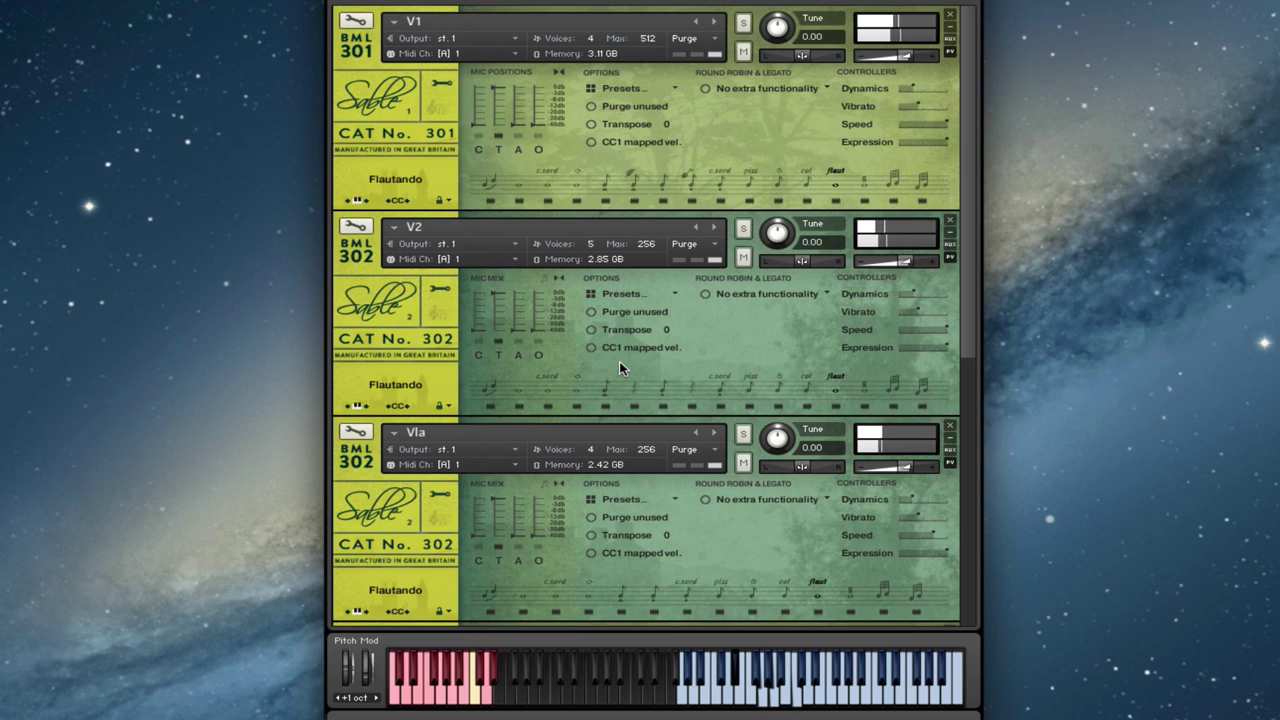
Mute V1, Vla and V2, then unmute V1 so only its Flautando sounds.
left_click(743, 51)
left_click(743, 463)
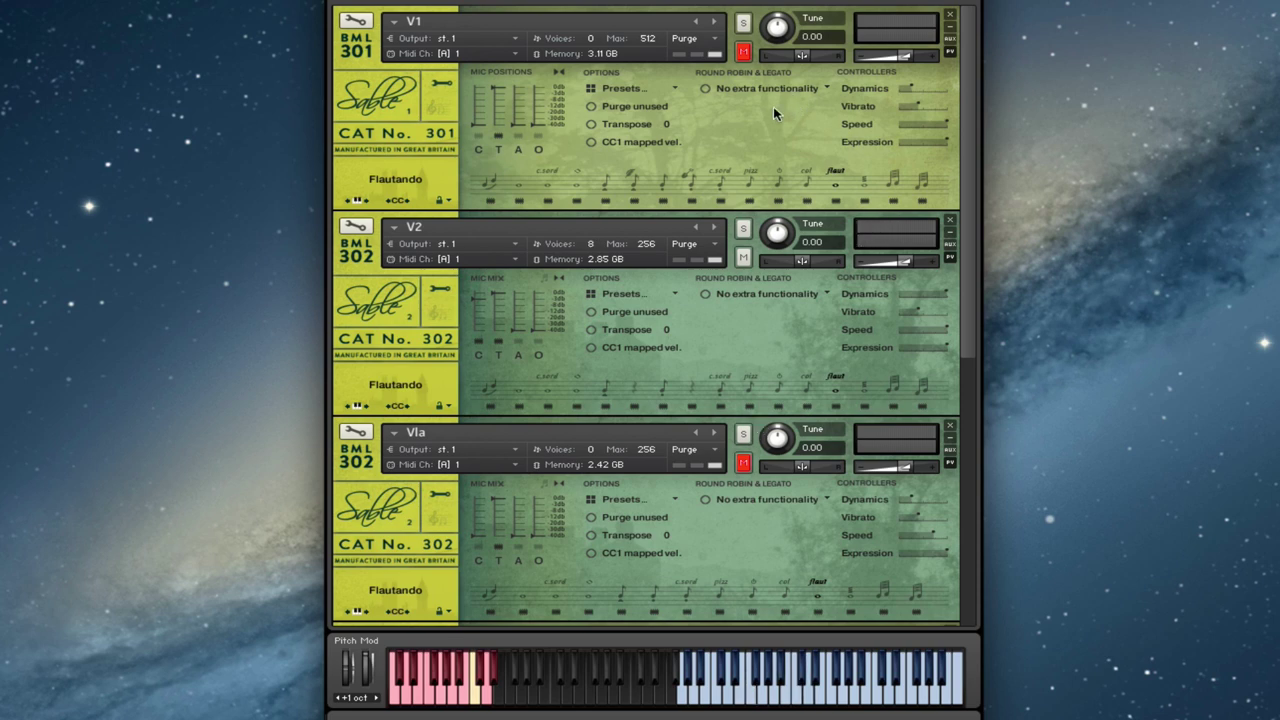
left_click(743, 258)
left_click(744, 50)
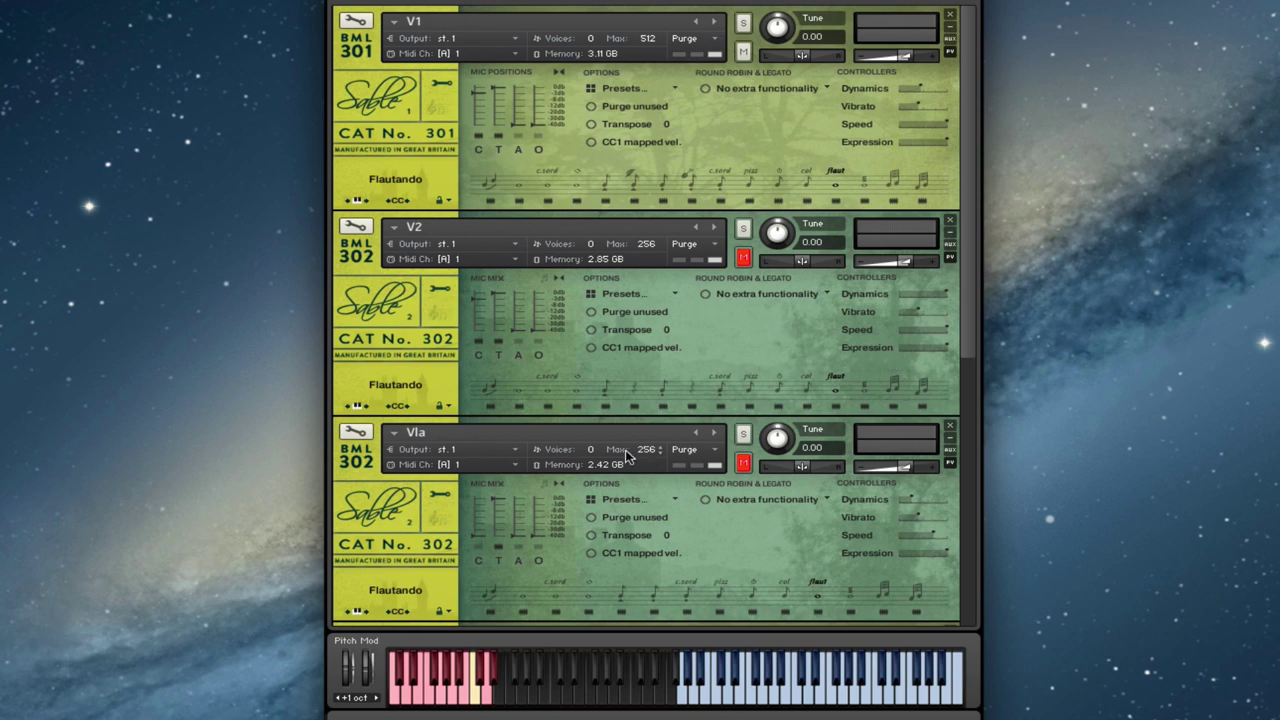
Unmute the violas and mute V1, isolating the viola Flautando.
left_click(743, 463)
left_click(744, 52)
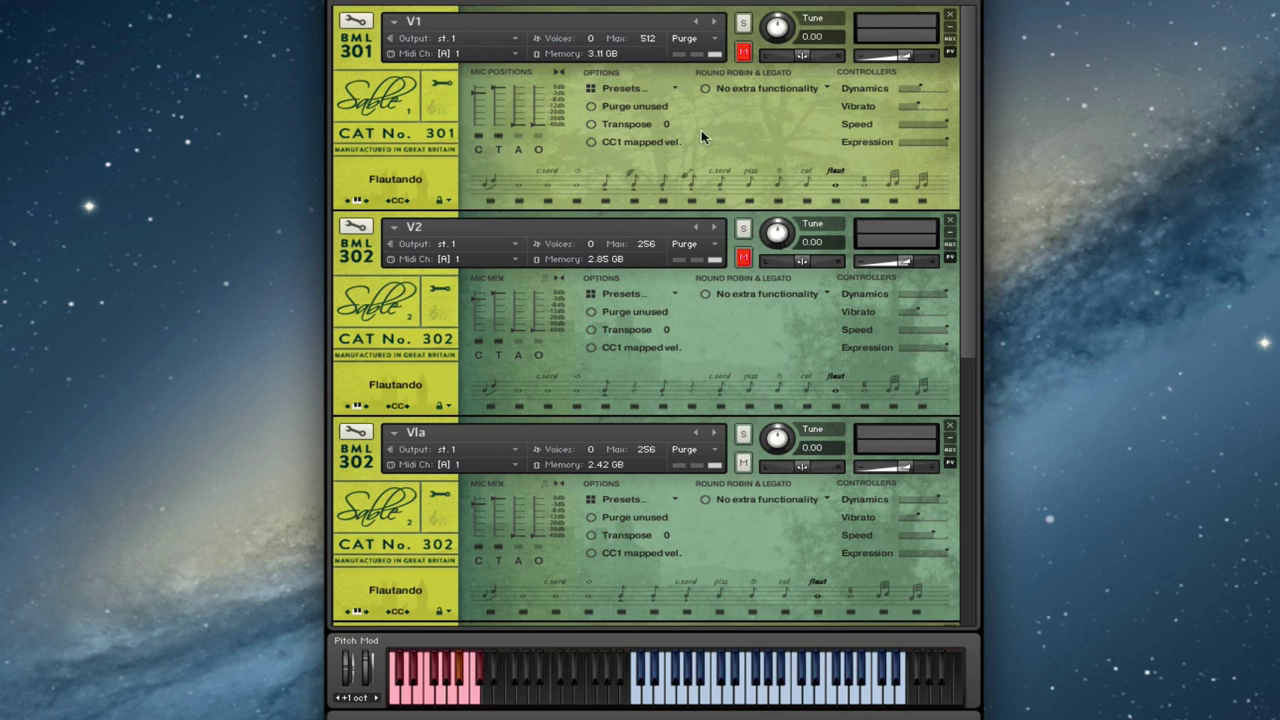
Audition Col Legno and Pizzicato Bartok on V2, Col Legno on Vla and V1.
left_click(789, 392)
left_click(805, 394)
left_click(781, 595)
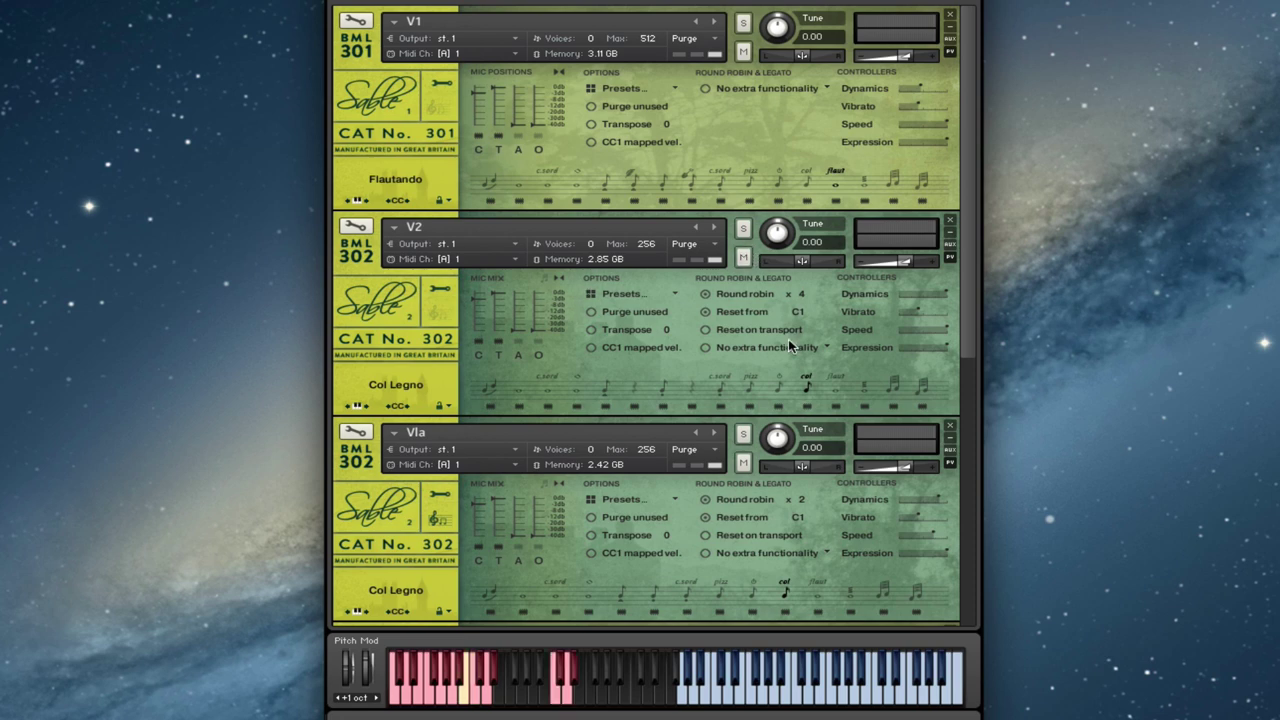
left_click(780, 390)
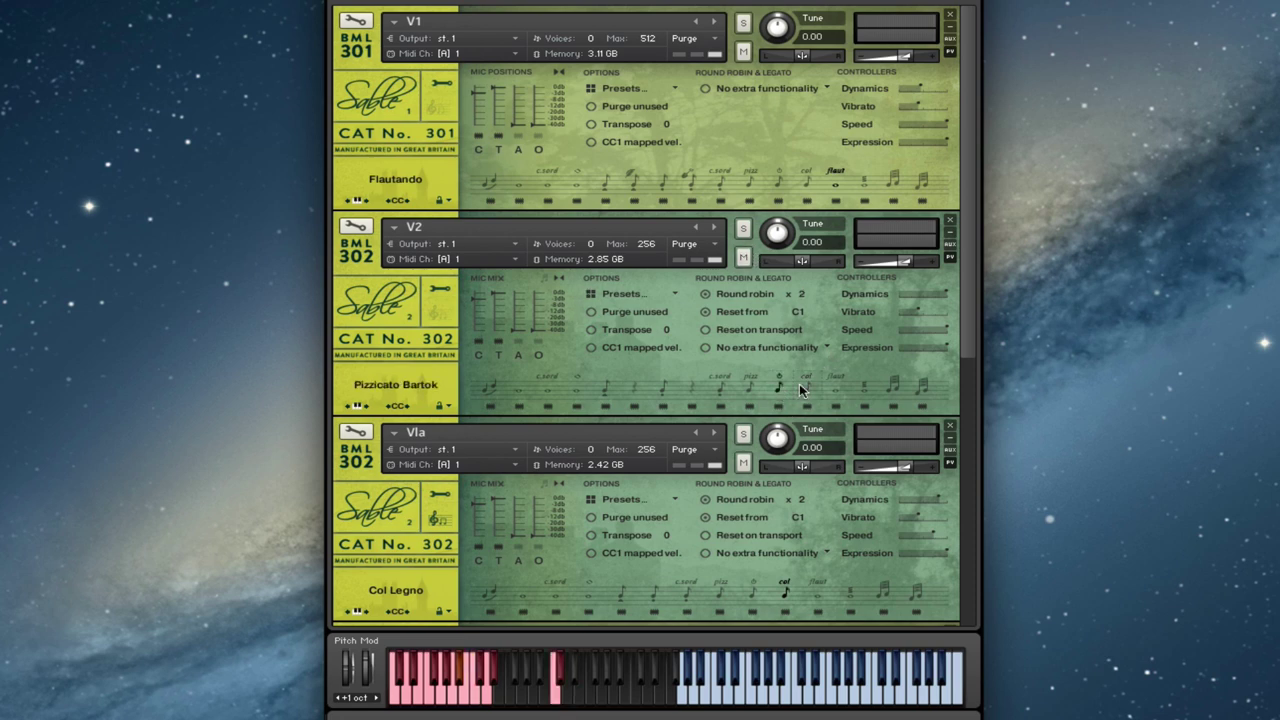
left_click(808, 389)
left_click(805, 180)
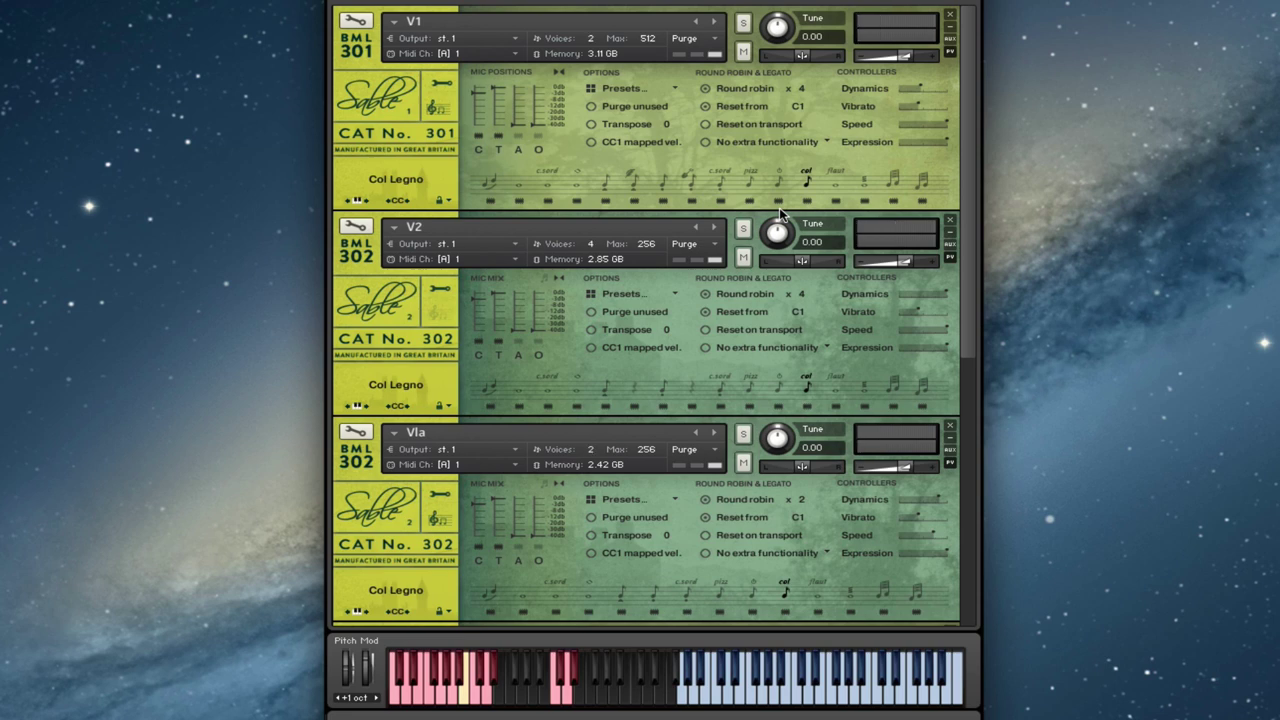
Set V1, V2 and Vla all to plain Pizzicato with 8 round robins.
left_click(748, 183)
left_click(750, 386)
left_click(752, 590)
left_click(721, 592)
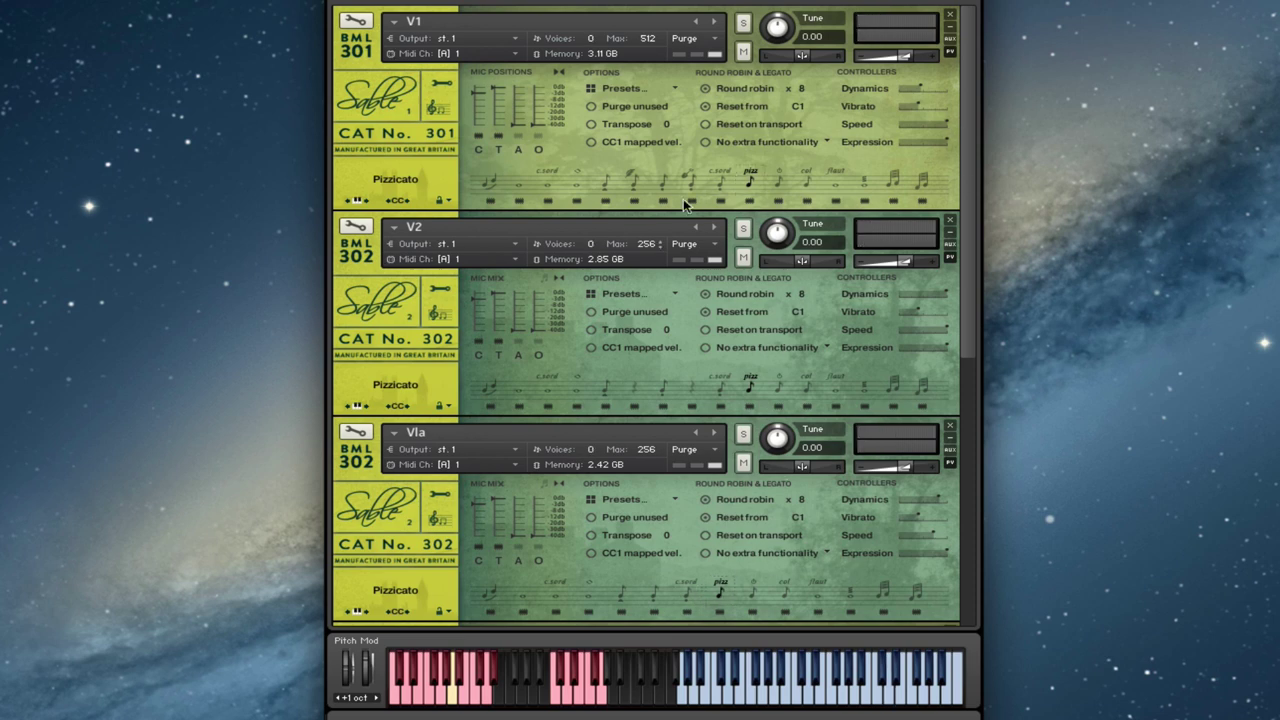
Load Short CS with 8-way round robin on V1, V2 and Vla.
left_click(718, 184)
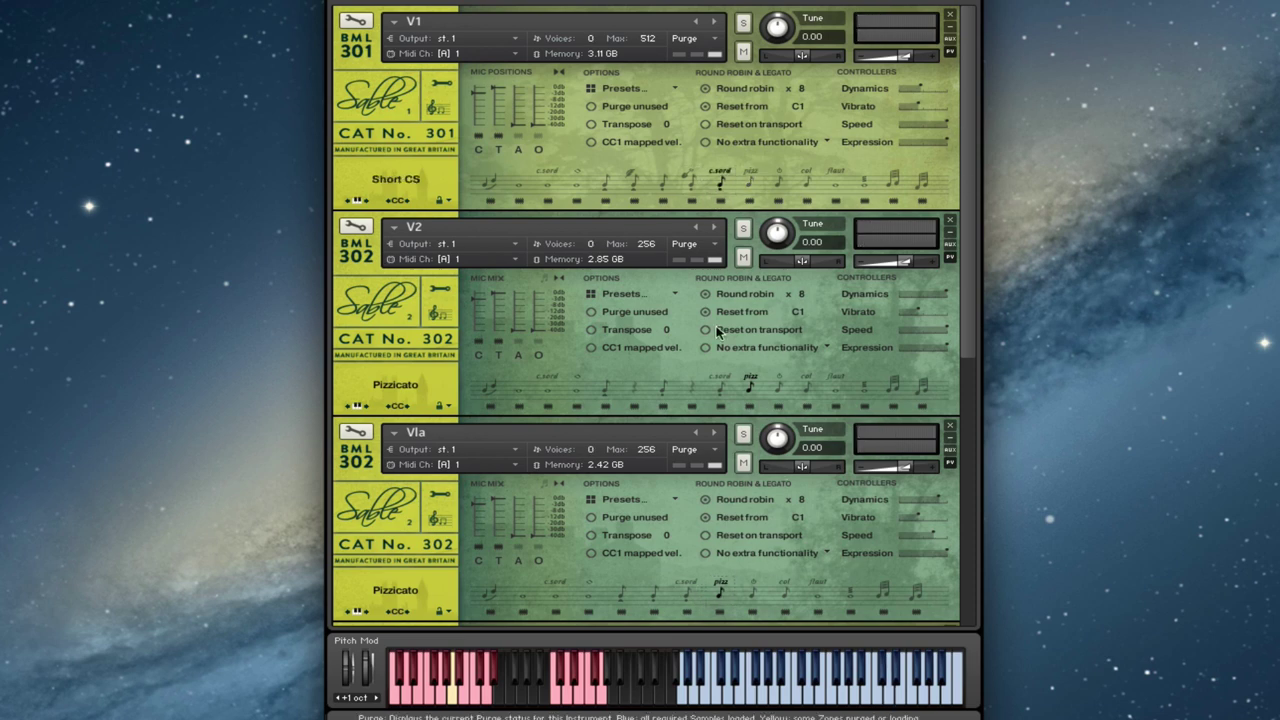
left_click(720, 390)
left_click(686, 596)
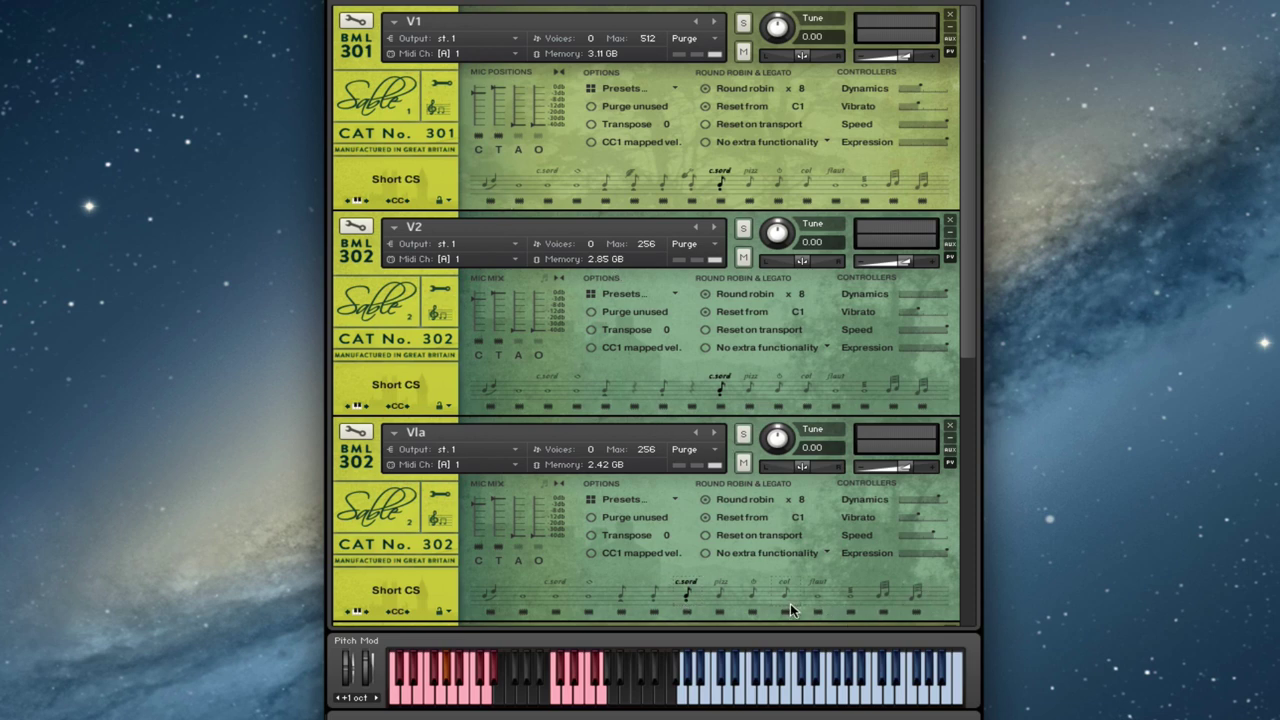
Load Tremolo on the V1, V2 and Vla patches.
left_click(864, 182)
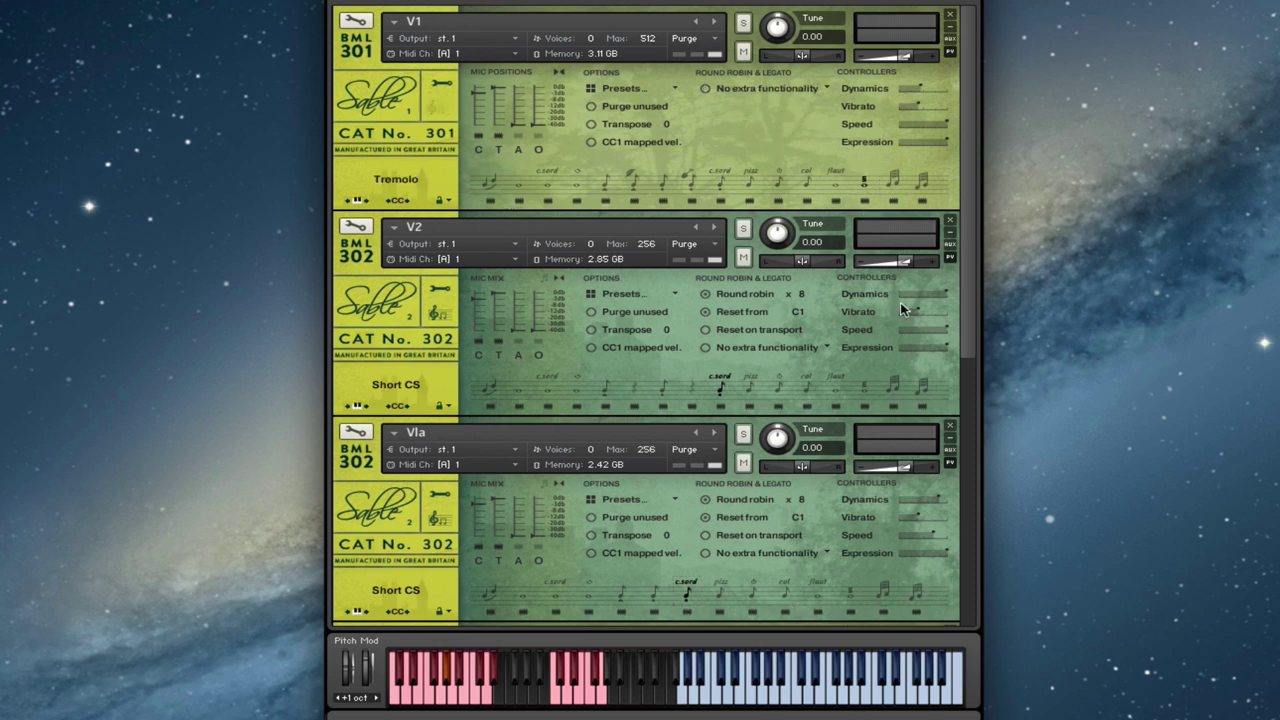
left_click(864, 387)
left_click(850, 594)
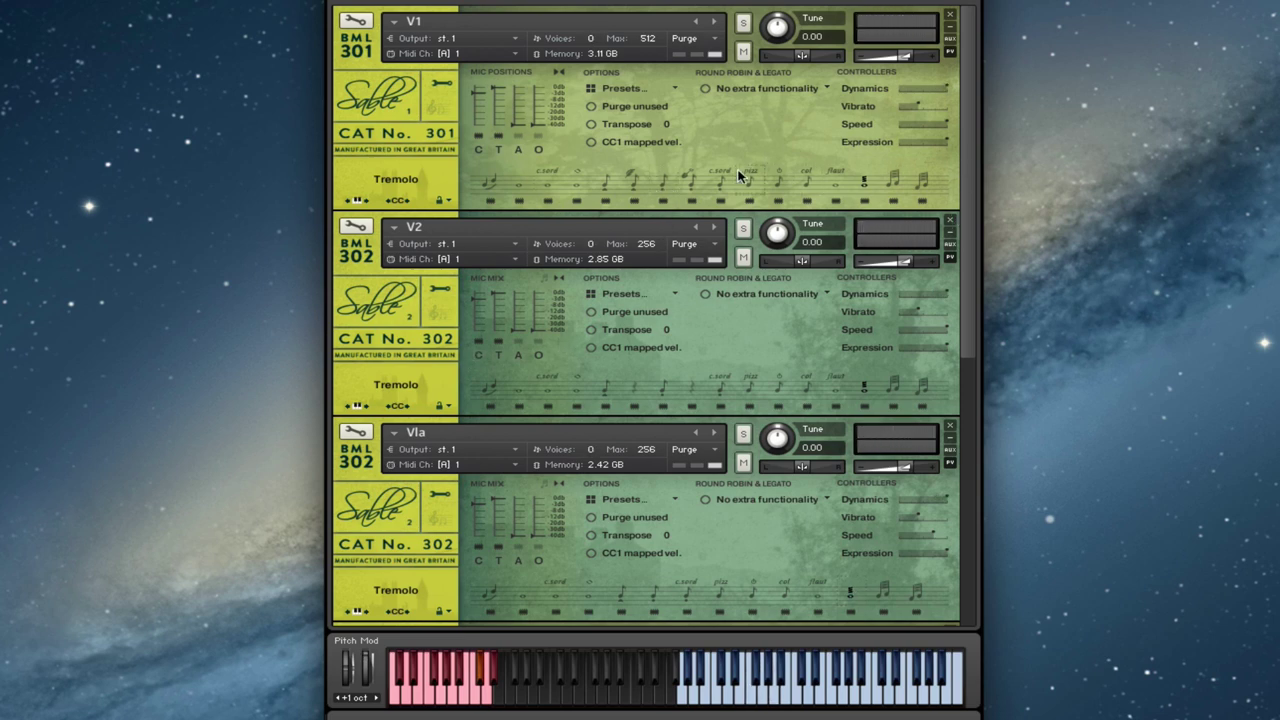
Load Spiccato with 8-way round robin on V1, V2 and Vla.
left_click(605, 183)
left_click(604, 380)
left_click(622, 595)
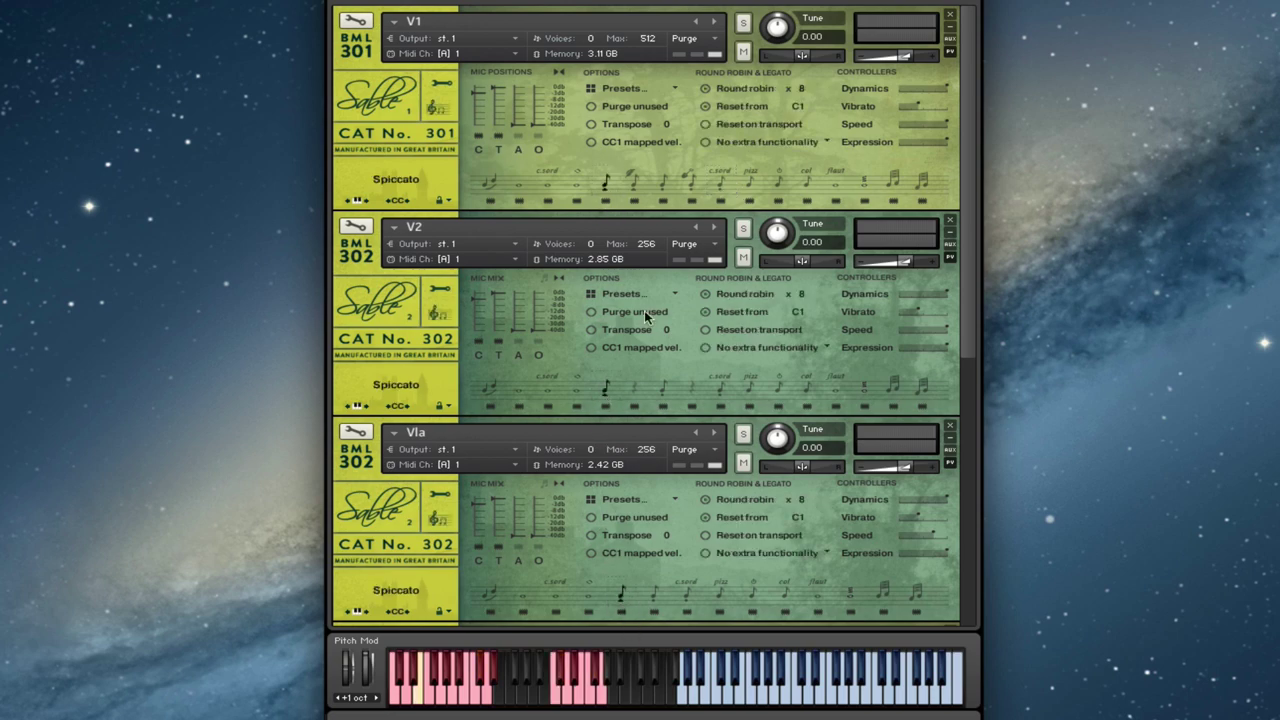
left_click_drag(964, 329, 903, 619)
scroll(903, 619, "up", 5)
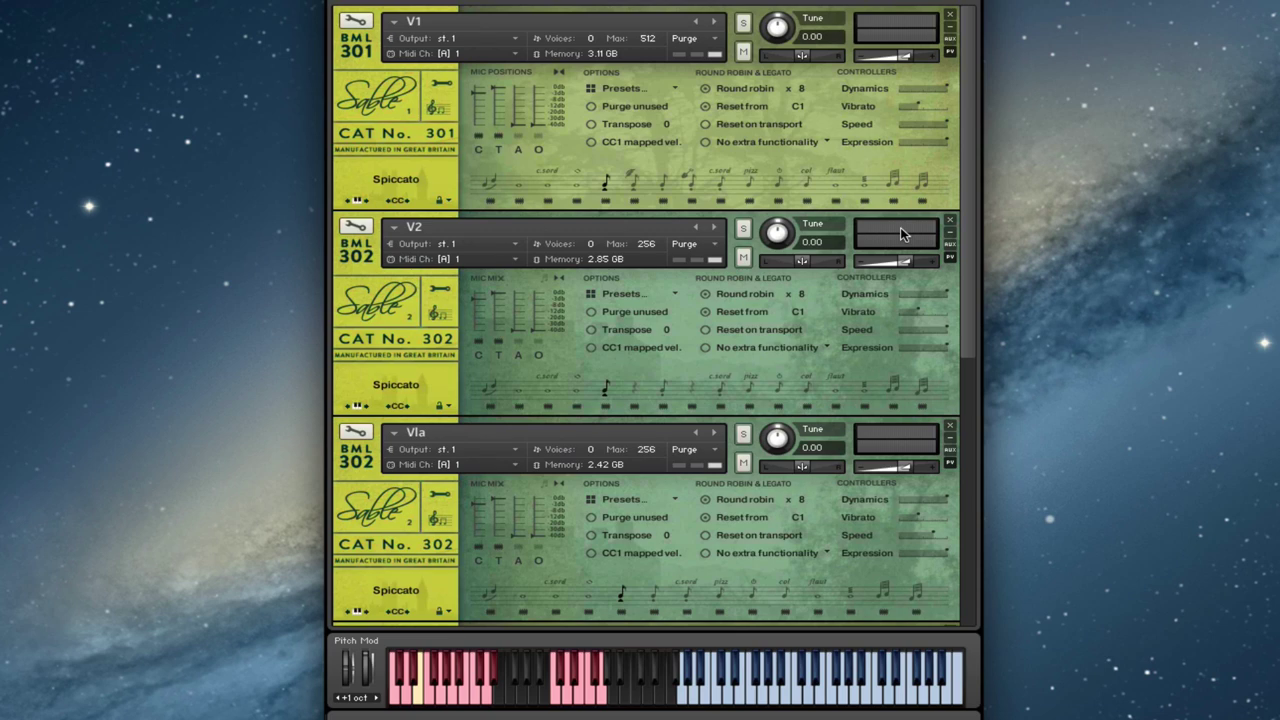